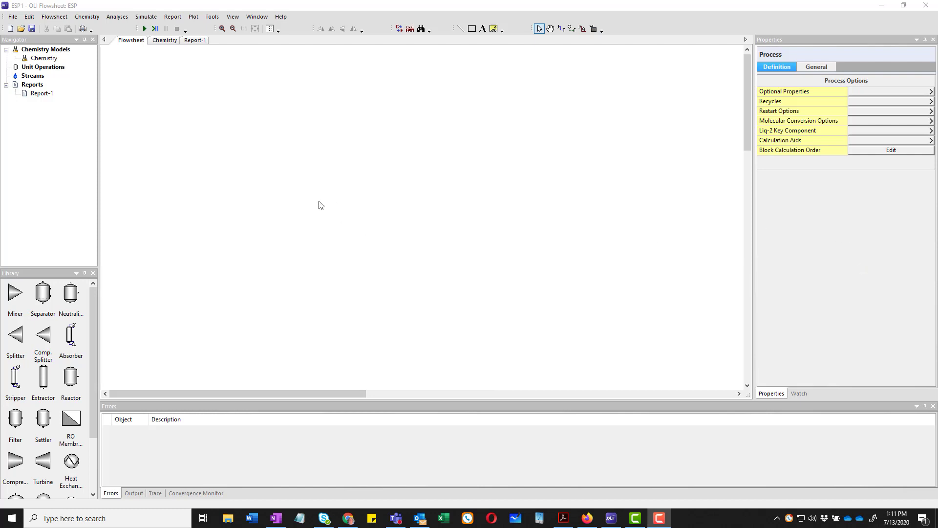
Select Chemistry Models in the Navigator, then focus the Library, Properties and Errors panels
click(54, 50)
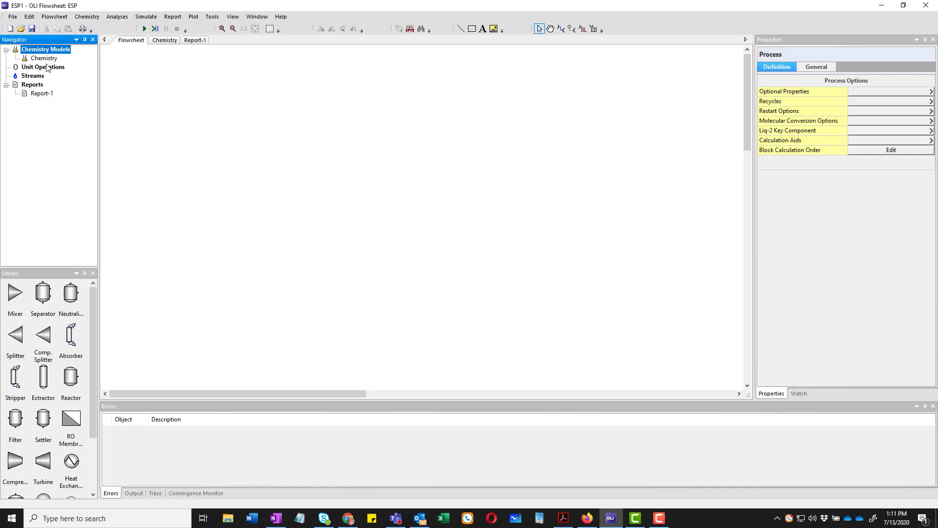
click(43, 275)
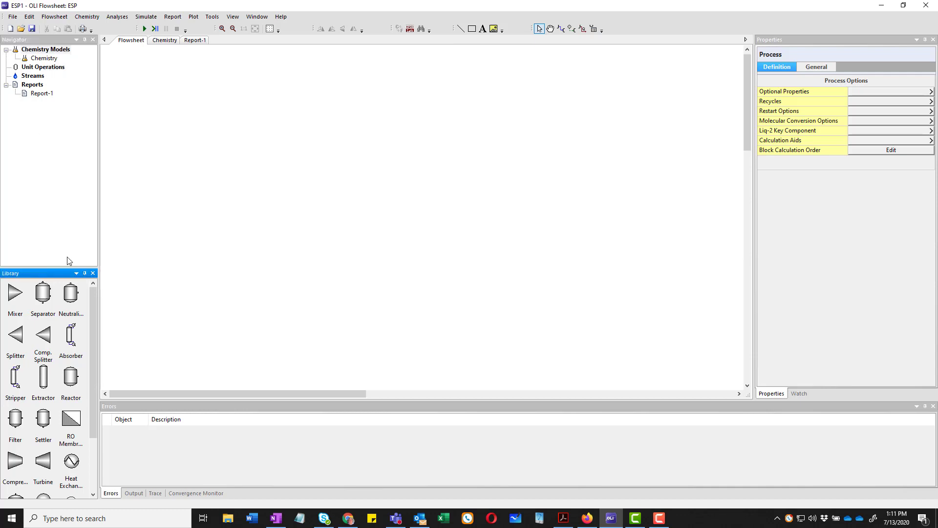
click(857, 41)
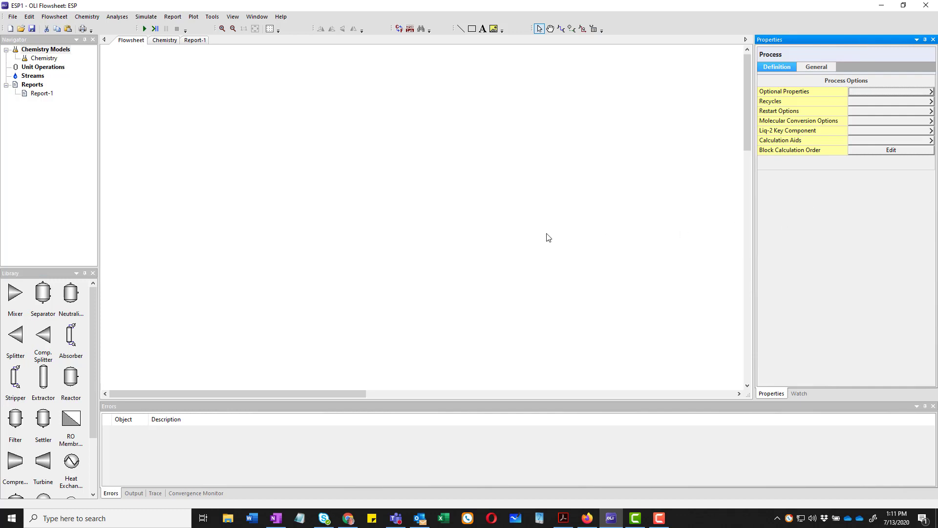
click(422, 413)
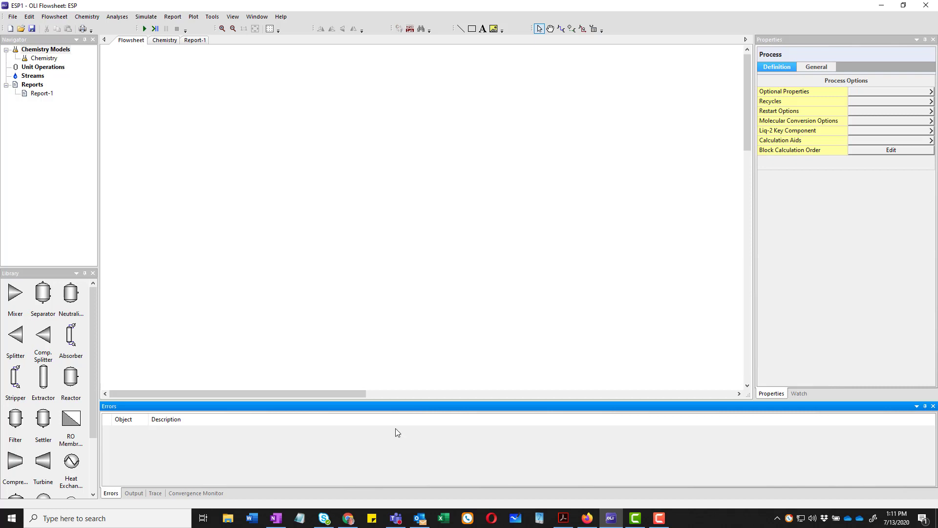
Switch the bottom panel through Trace and Convergence Monitor to the Output log
click(138, 493)
click(155, 493)
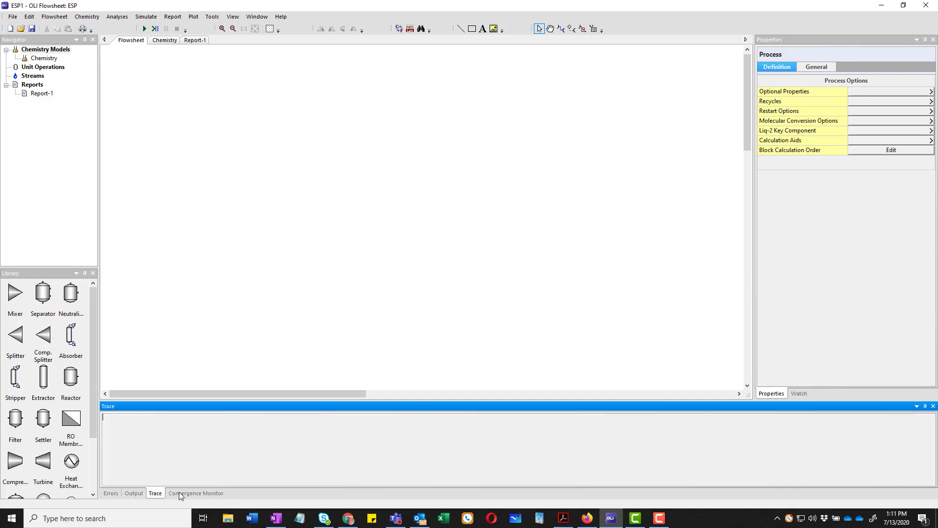
click(180, 493)
click(135, 493)
Glance at Report-1, return to Chemistry Databanks, and dismiss the Add databank list unchanged
click(163, 41)
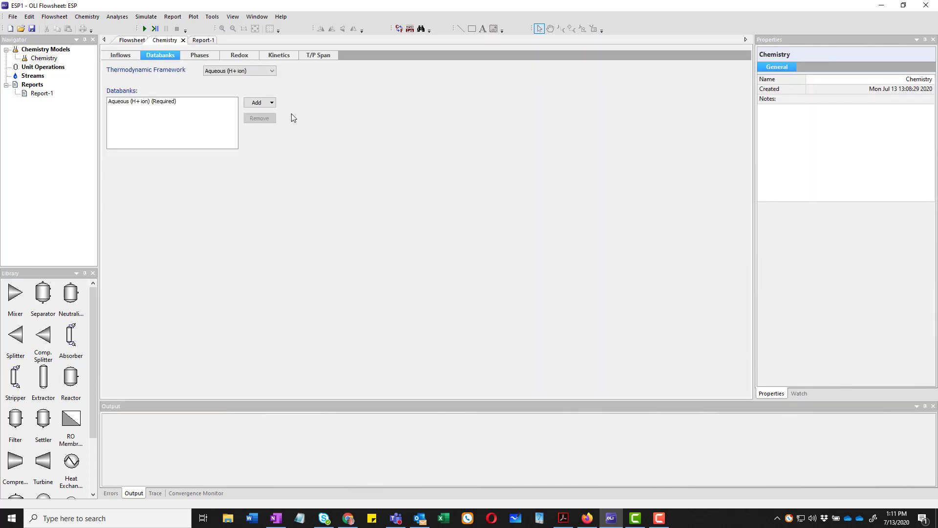
click(205, 41)
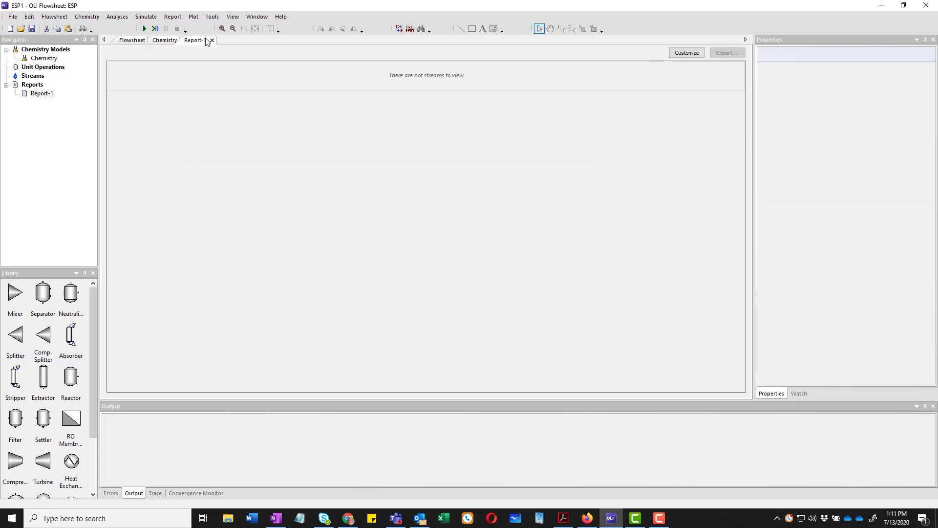
click(166, 45)
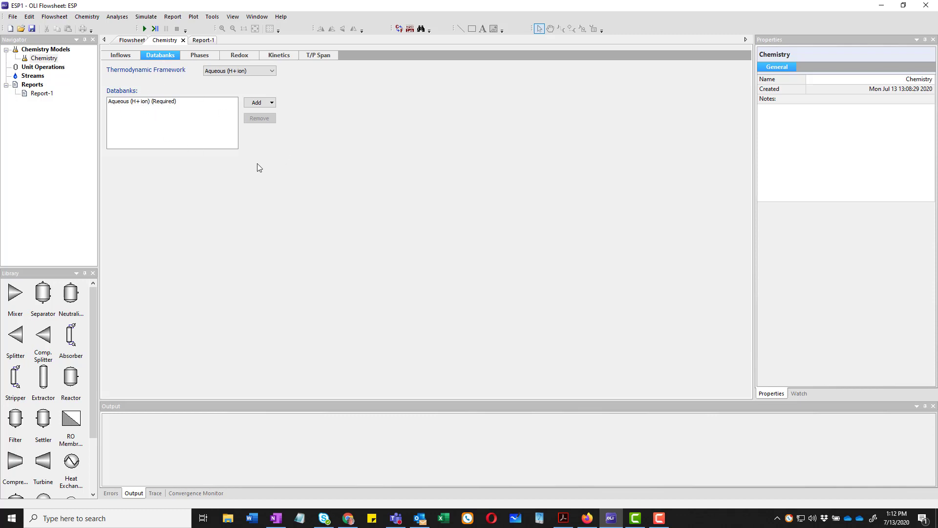
click(270, 103)
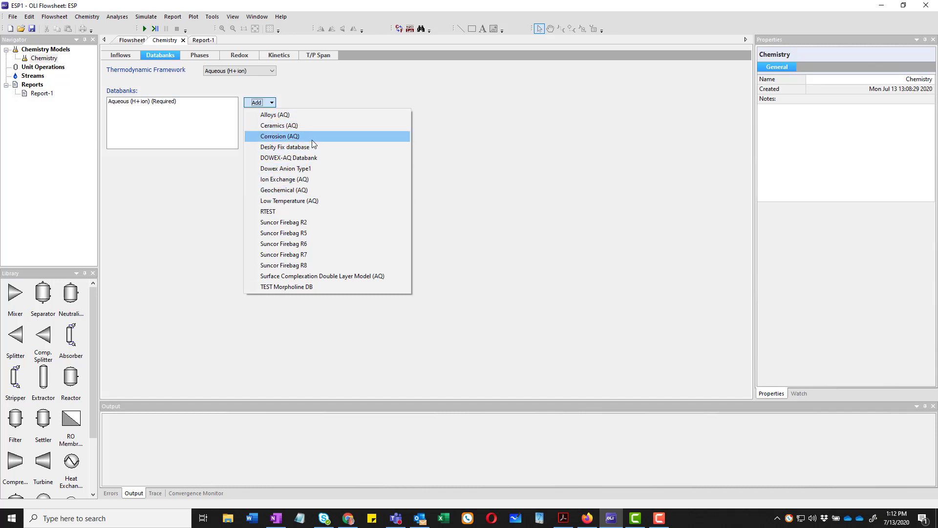
click(215, 204)
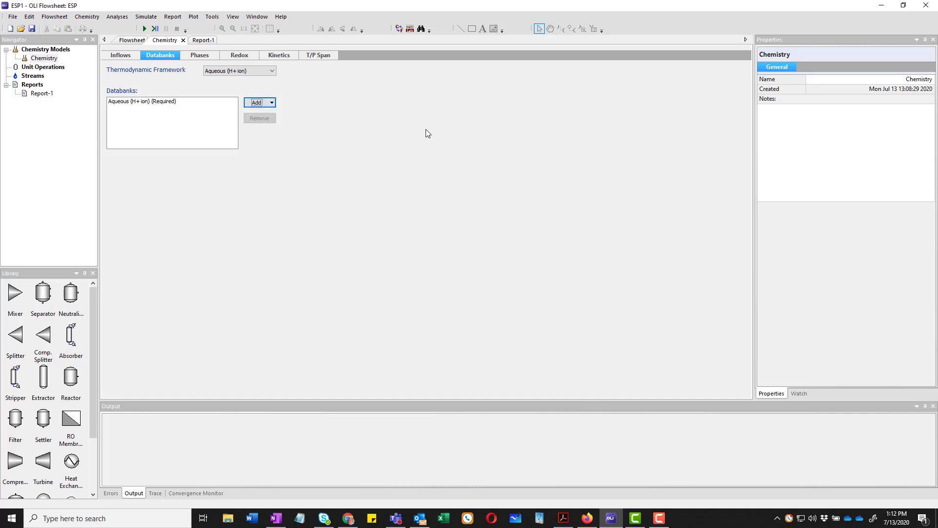
Add NH3, CO2 and SO2 as chemistry inflows
click(124, 56)
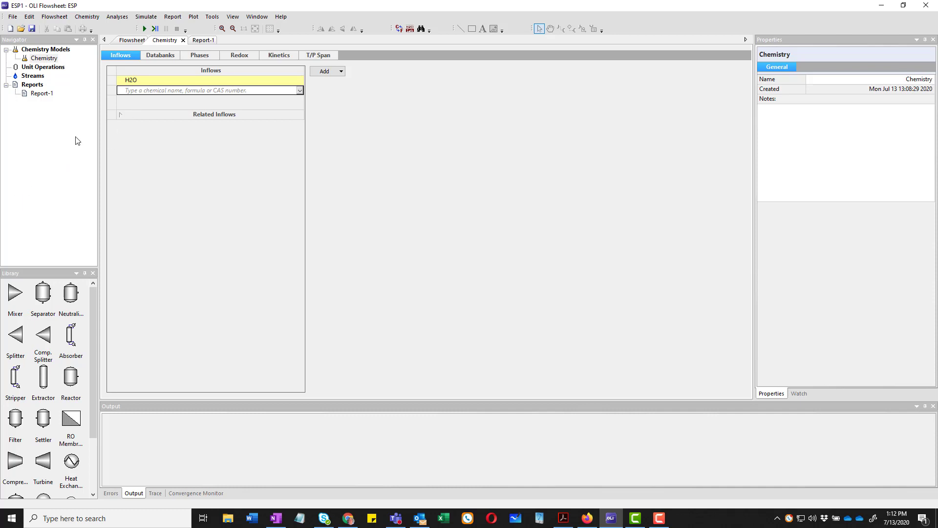
click(170, 94)
text(NH)
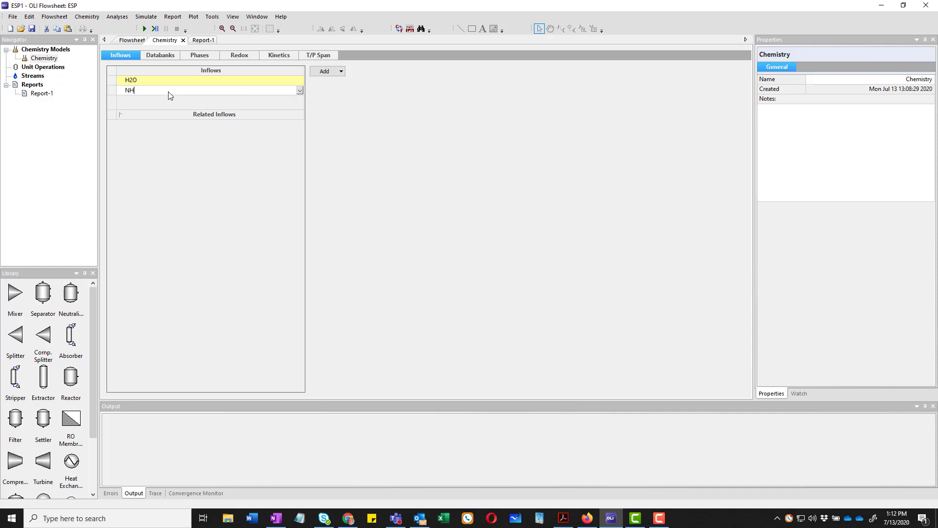
text(3)
key(Return)
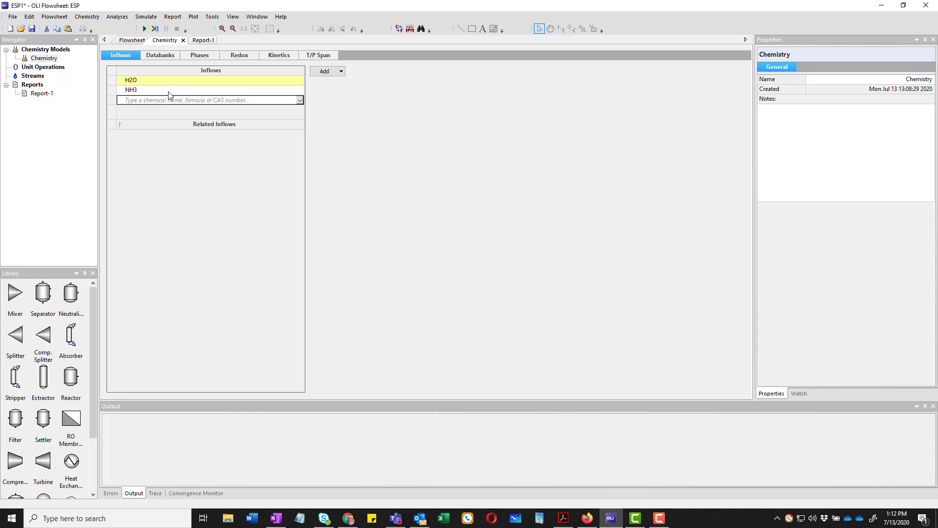
text(co)
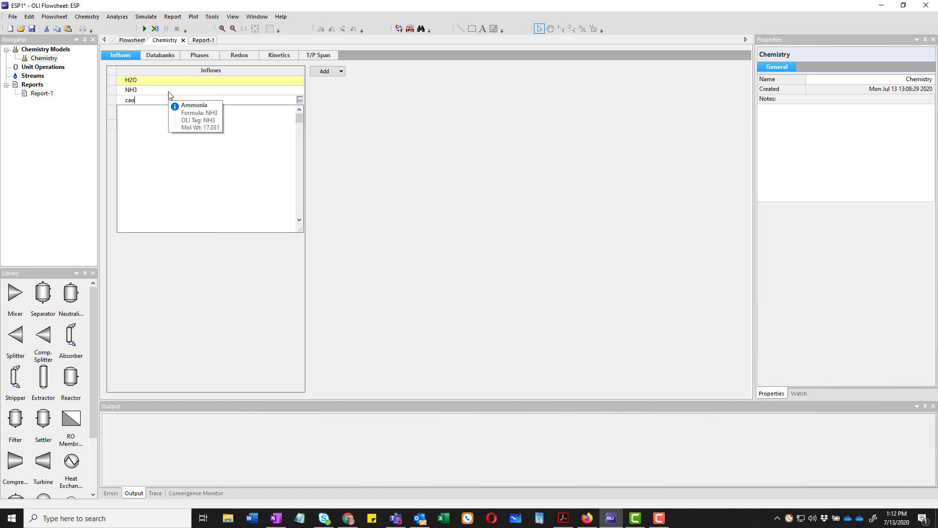
text(2)
key(Return)
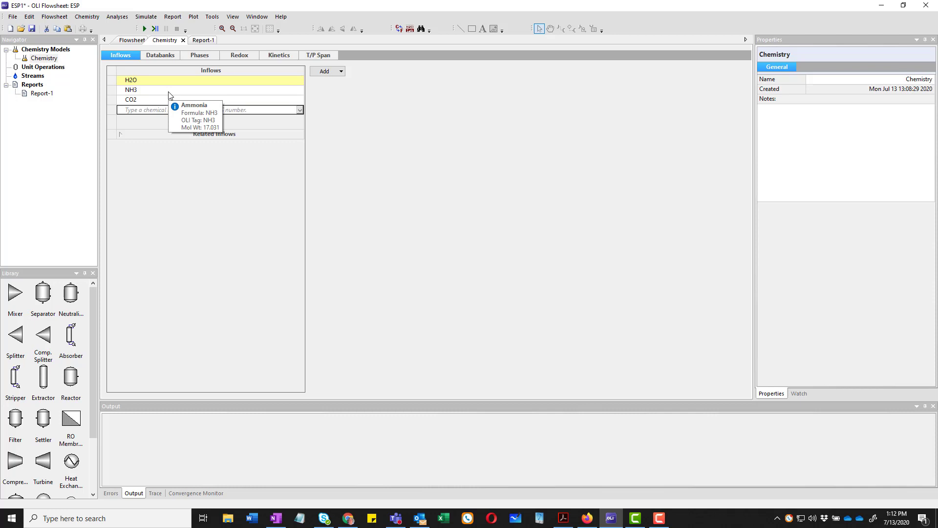
text(so2)
key(Return)
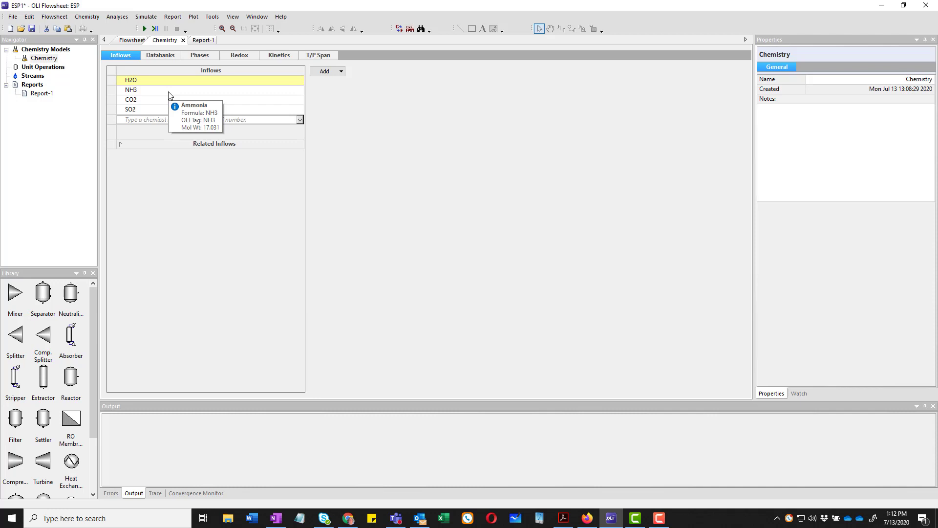
Add HCL, H2SO4 and NAOH as chemistry inflows
text(hcl)
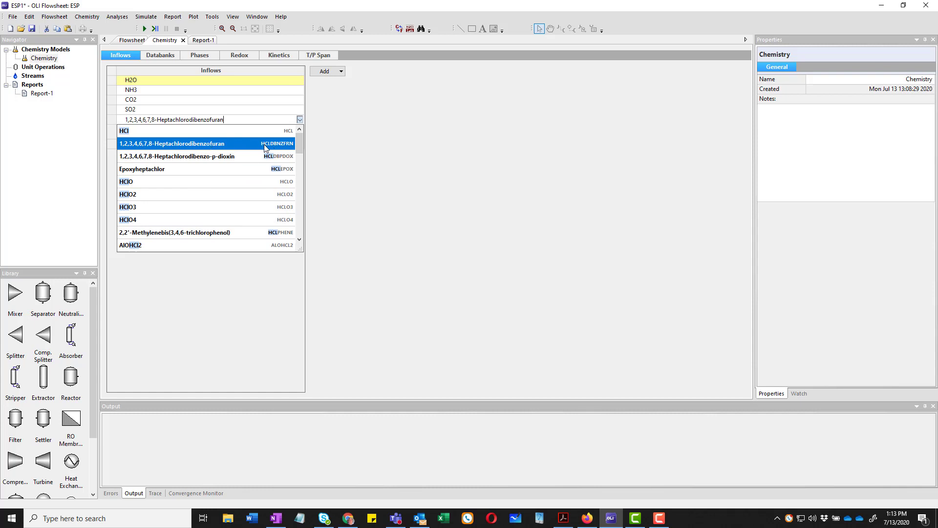
click(237, 131)
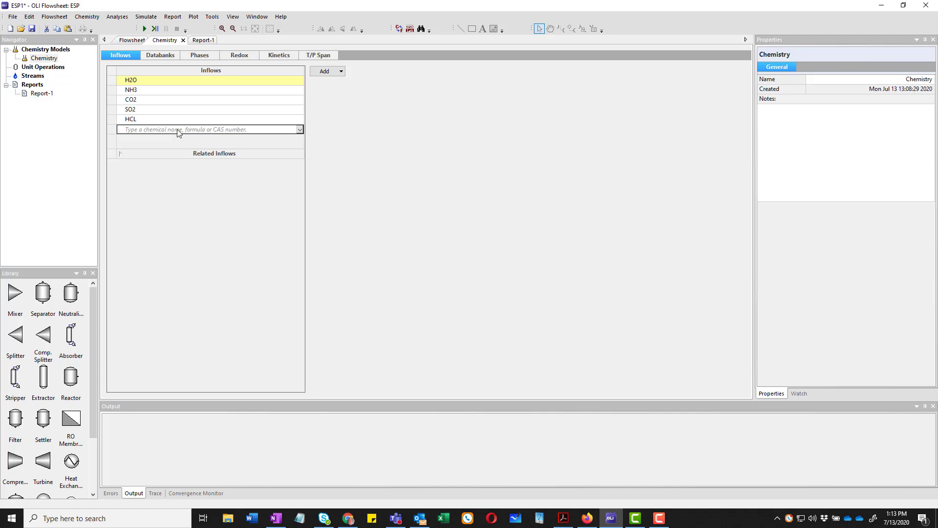
text(h2so4)
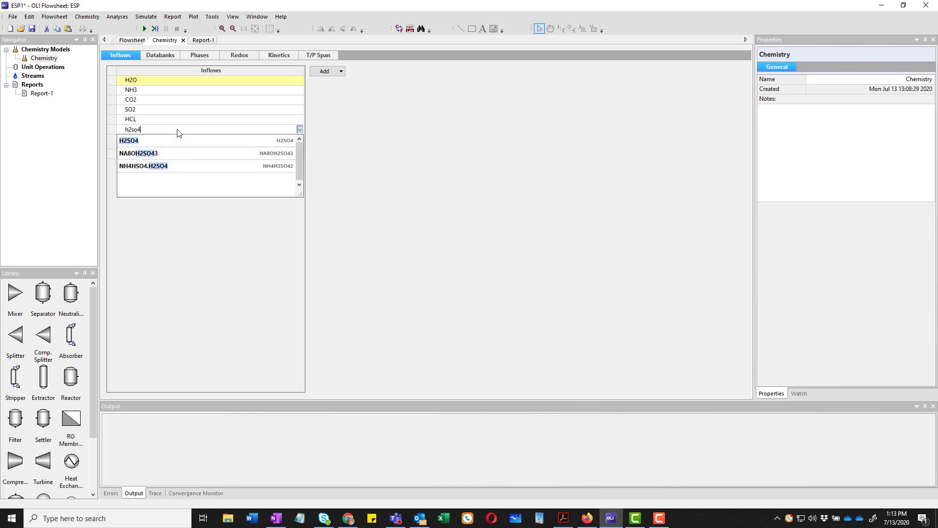
key(Return)
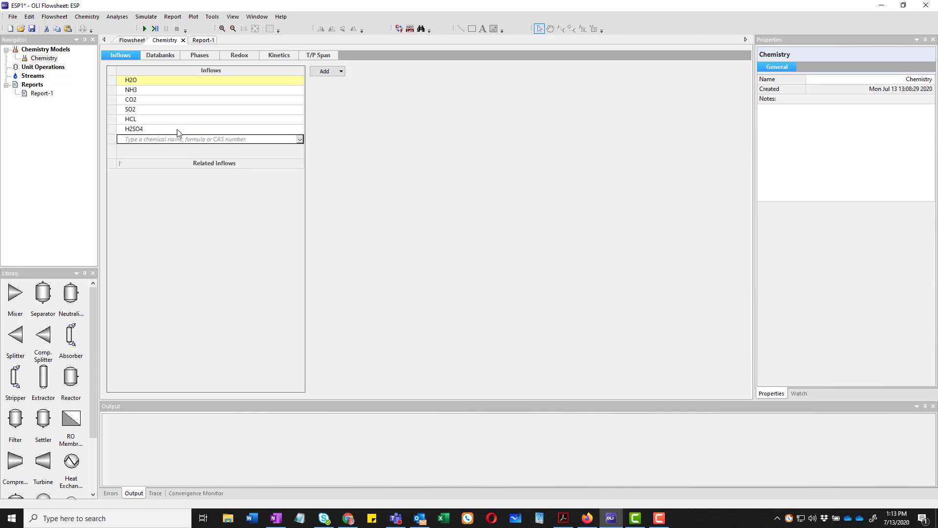
text(naoh)
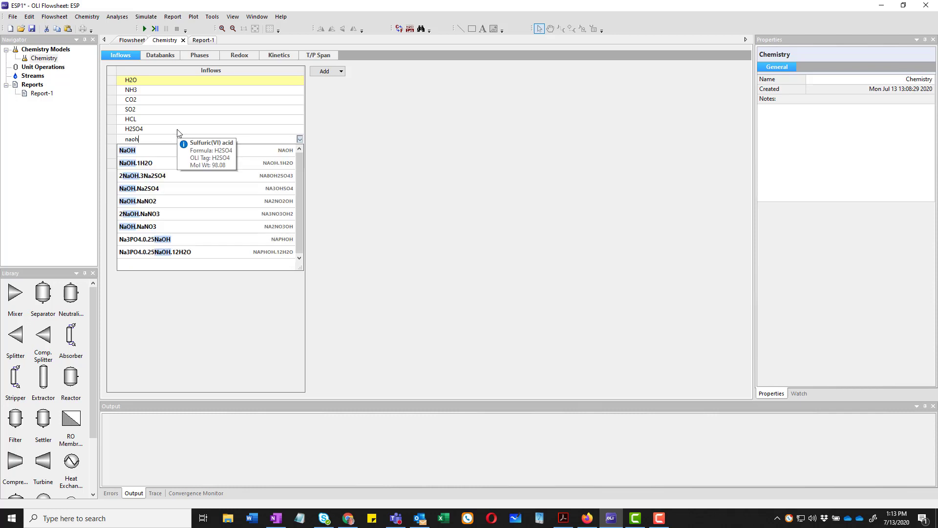
key(Return)
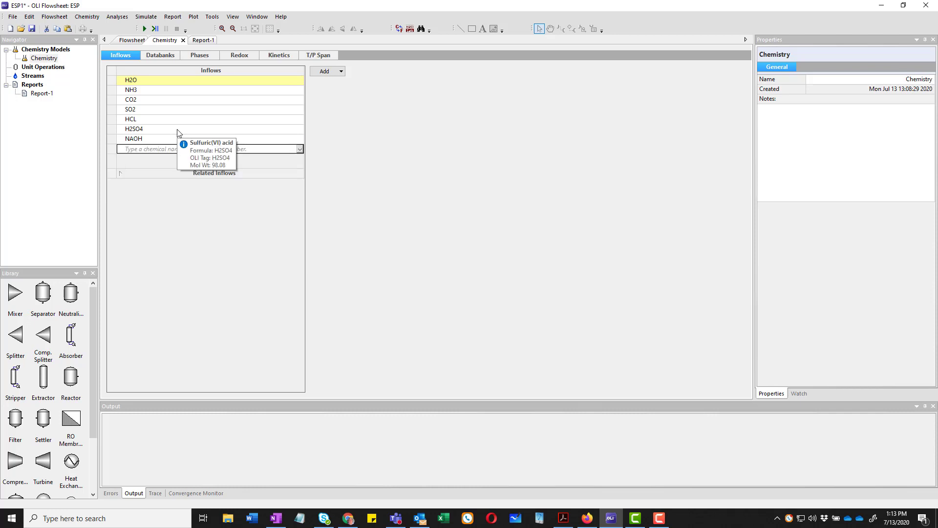
Open the Chemistry Phases page and expand the full list of solid phases
click(166, 56)
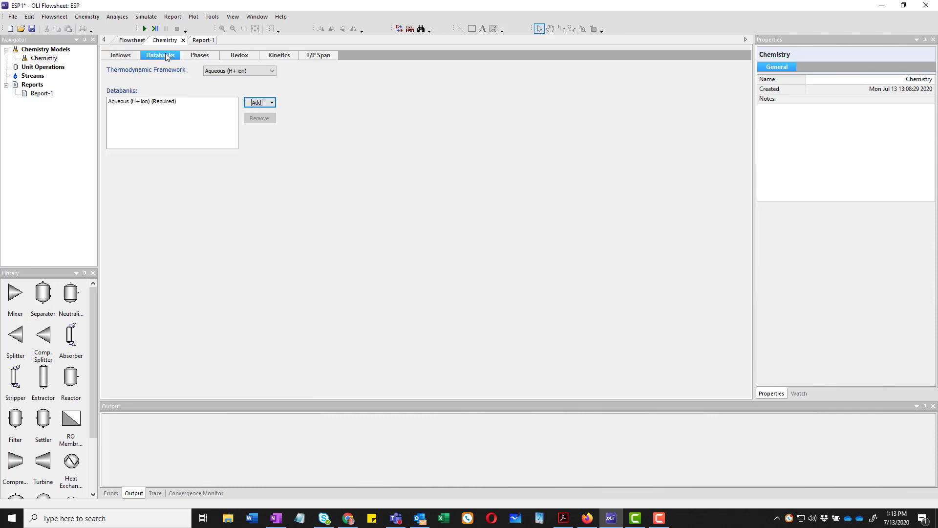
click(203, 55)
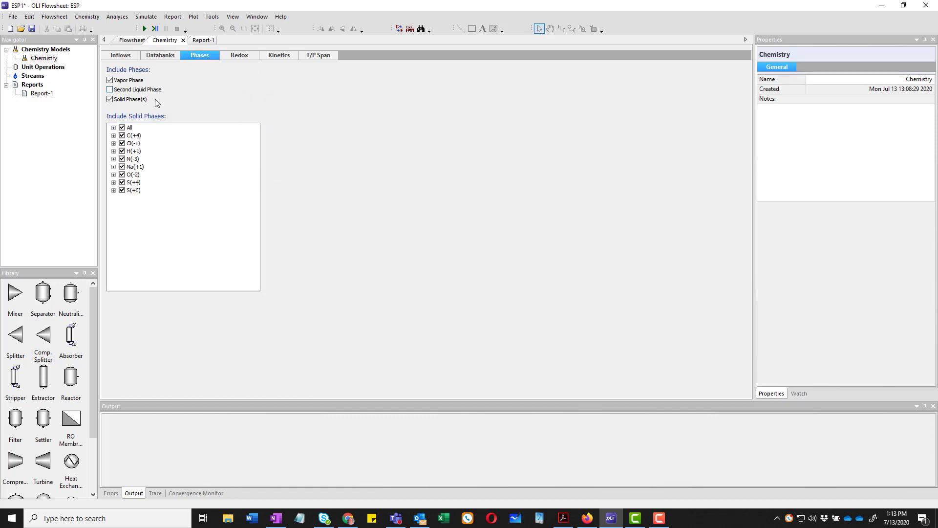
click(114, 128)
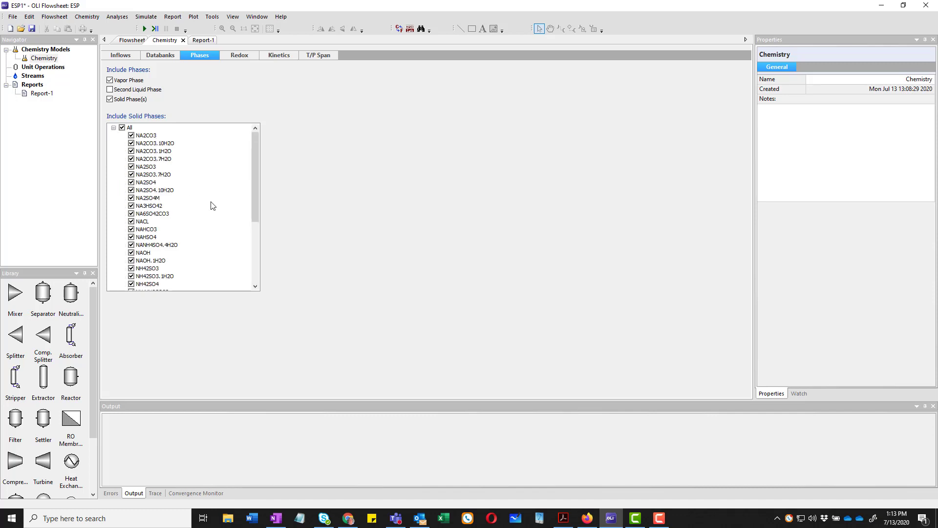
scroll(204, 189, down, 3)
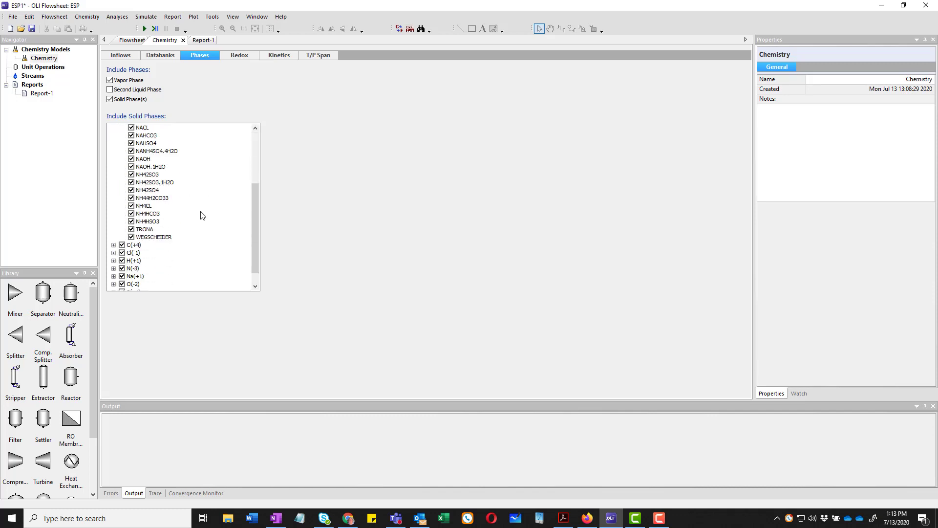
scroll(201, 208, up, 3)
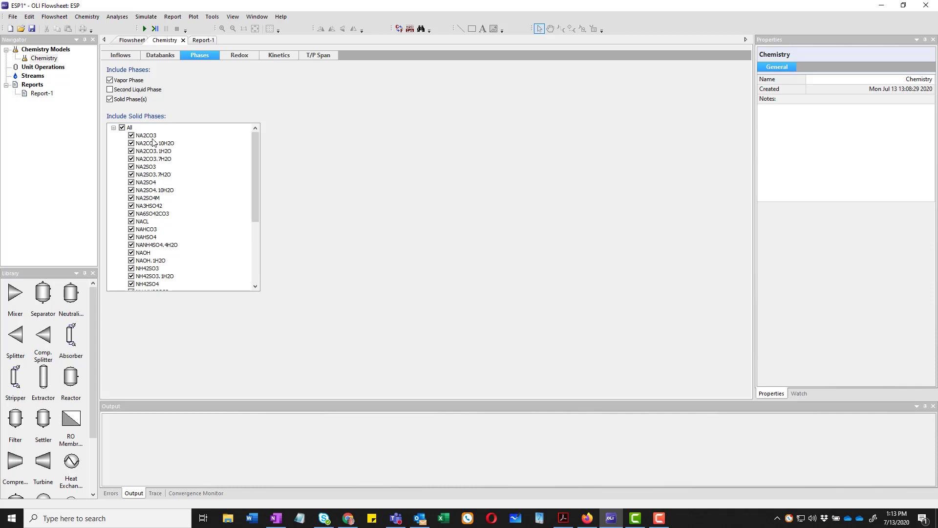
scroll(166, 198, down, 1)
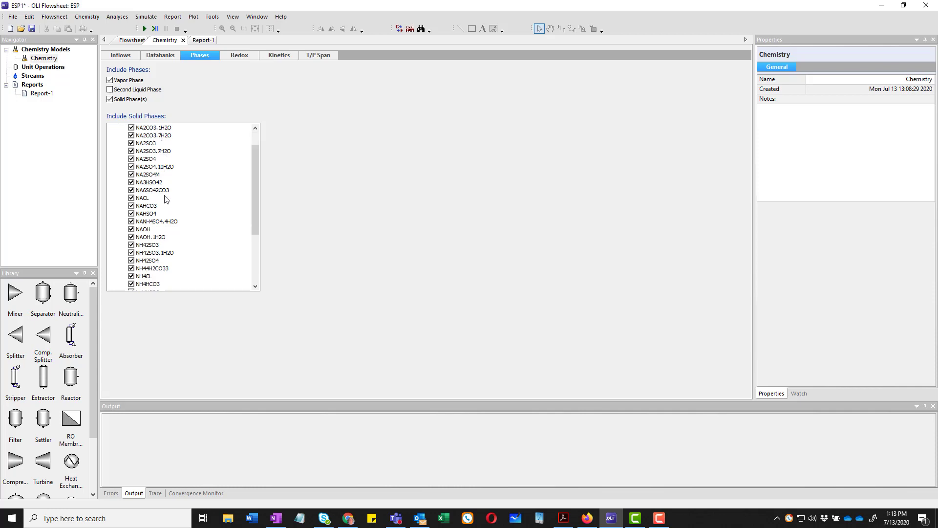
scroll(166, 198, down, 2)
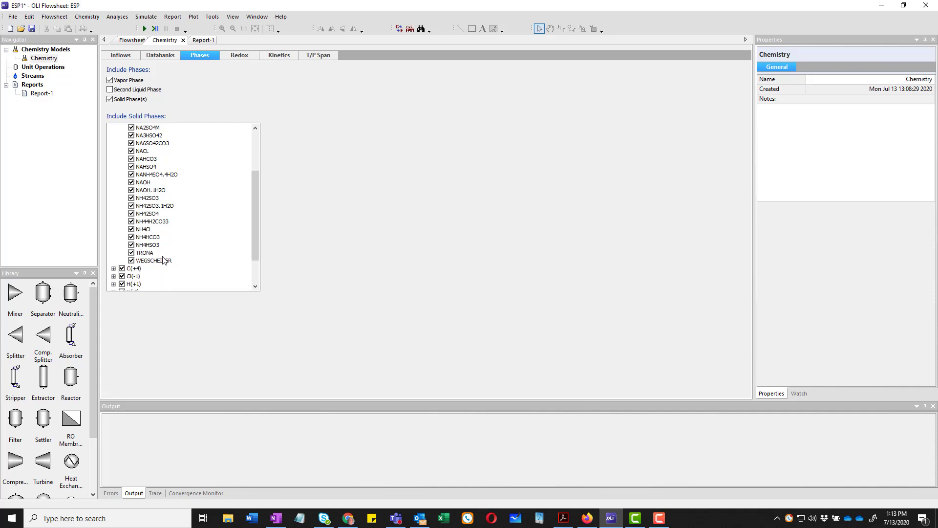
scroll(164, 260, up, 3)
Group the solid phases by element and expand S(+6), keeping NH42SO4 included
click(123, 128)
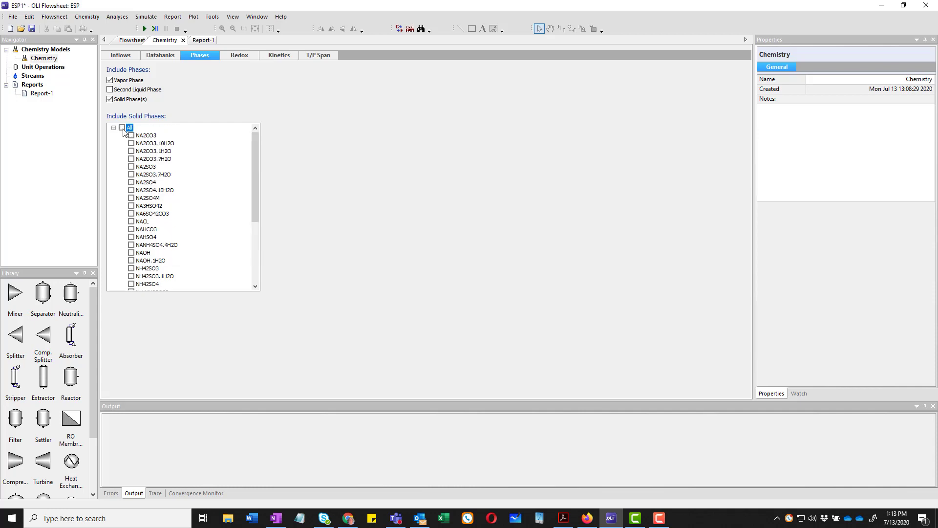
click(113, 128)
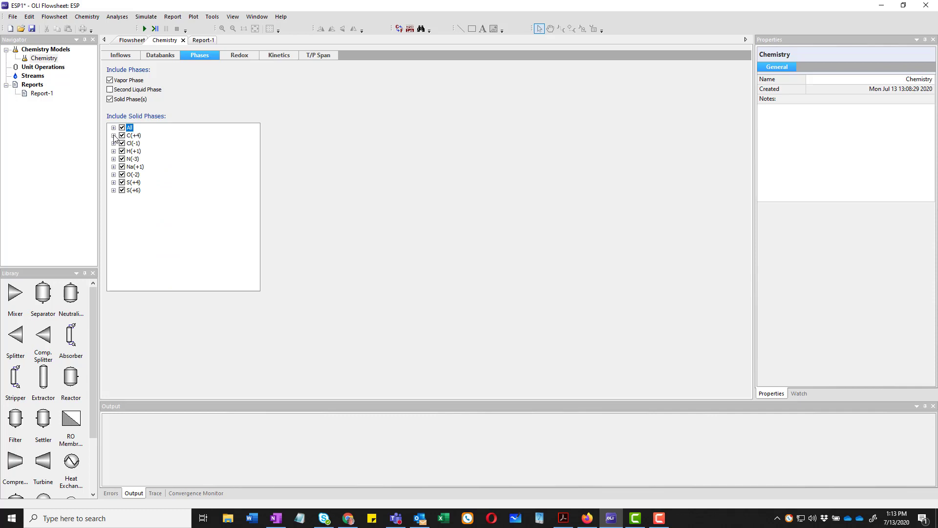
click(113, 190)
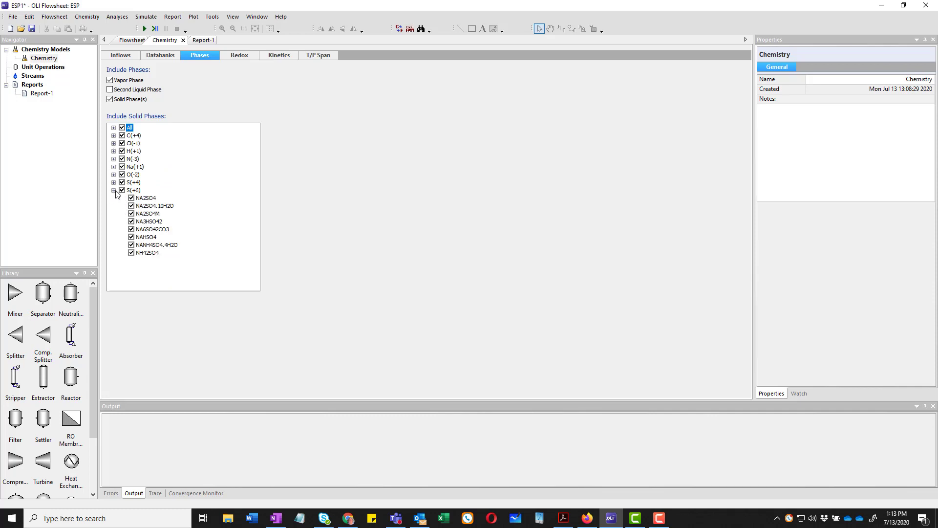
click(132, 253)
click(131, 253)
Review the Redox, Kinetics and Inflows settings, then return to the Flowsheet canvas
click(239, 56)
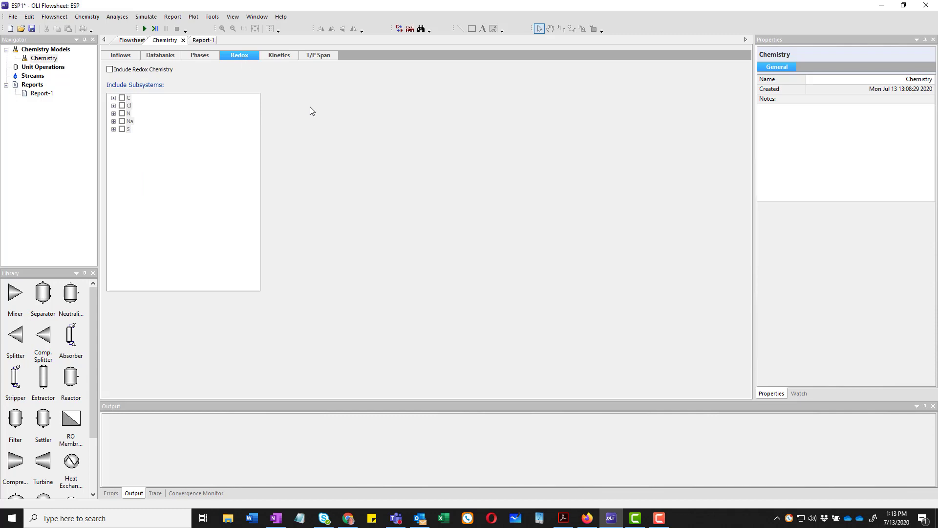
click(283, 56)
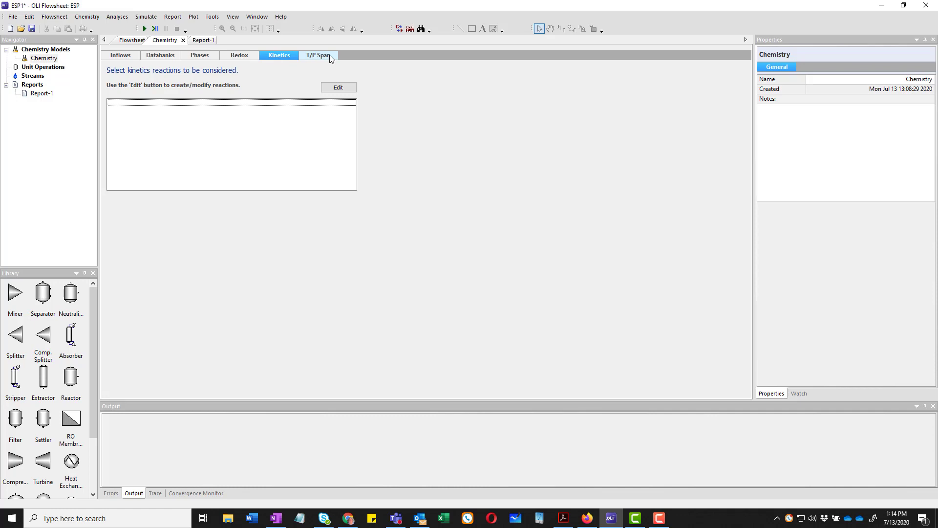
click(122, 55)
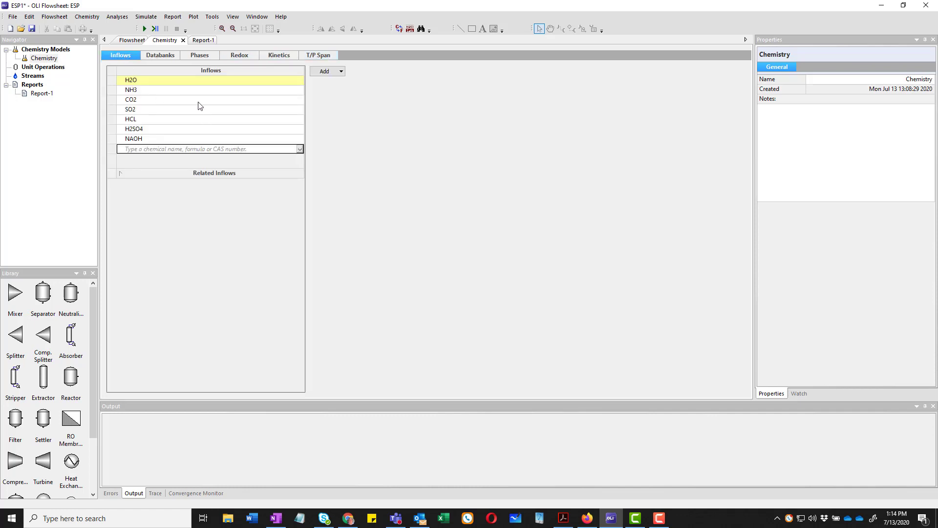
click(134, 41)
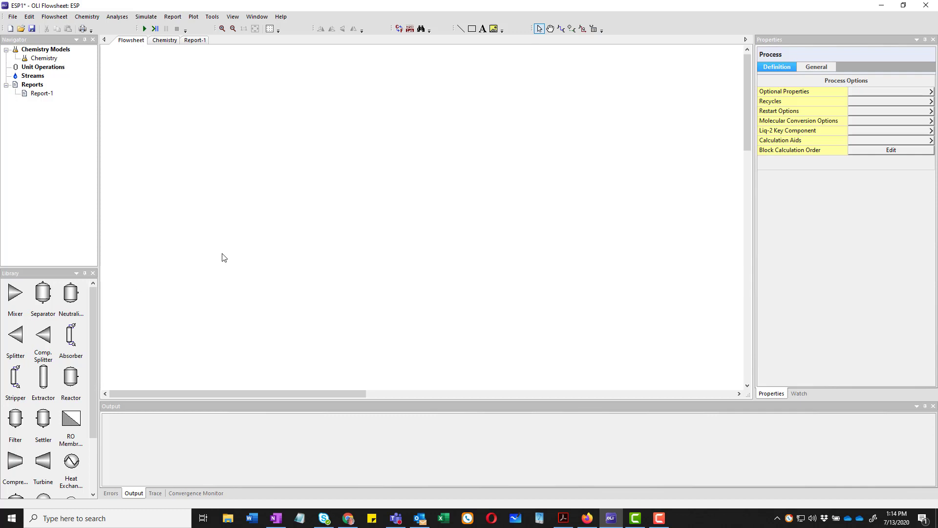
Place mixer Mix-1 on the flowsheet with two inlet streams and one outlet stream
click(14, 295)
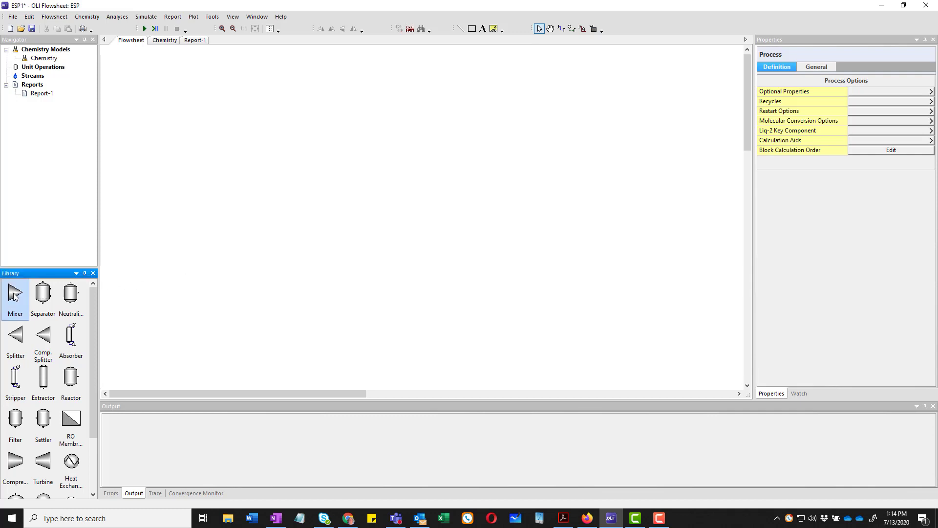
click(232, 154)
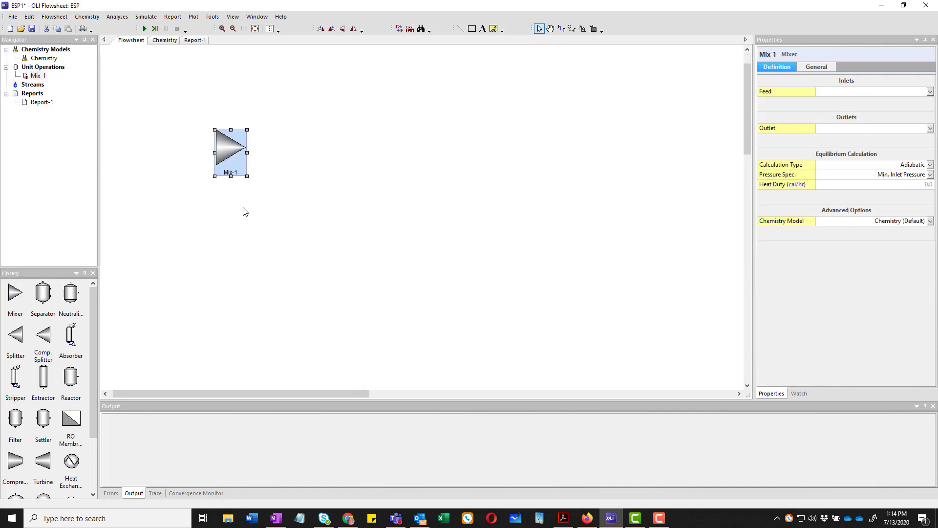
click(561, 29)
drag(153, 137, 200, 138)
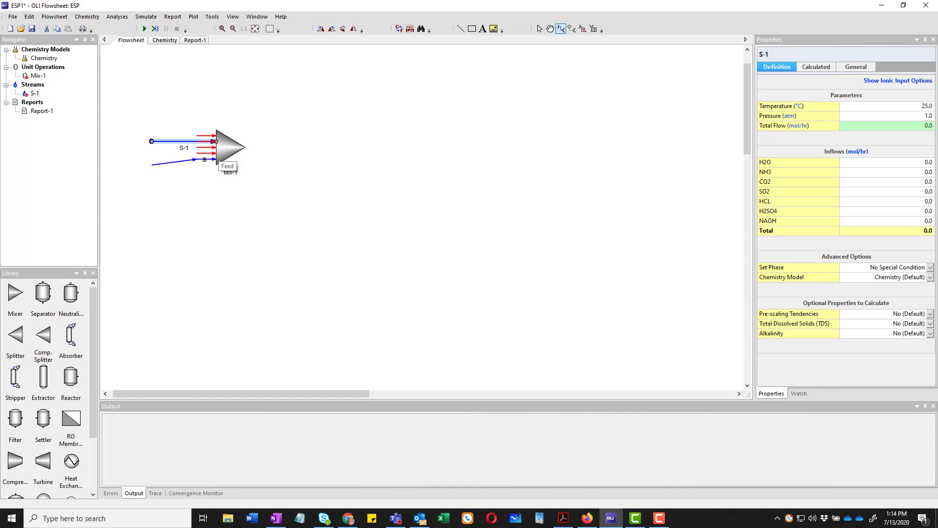
drag(204, 159, 282, 147)
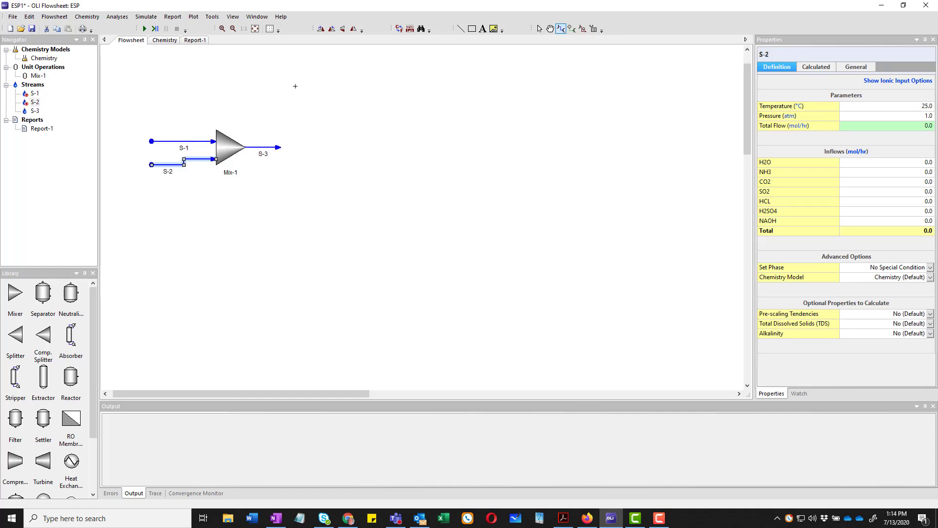
click(540, 29)
Rename stream S-1 to 'Base Waste' and move its label left of the stream
click(175, 141)
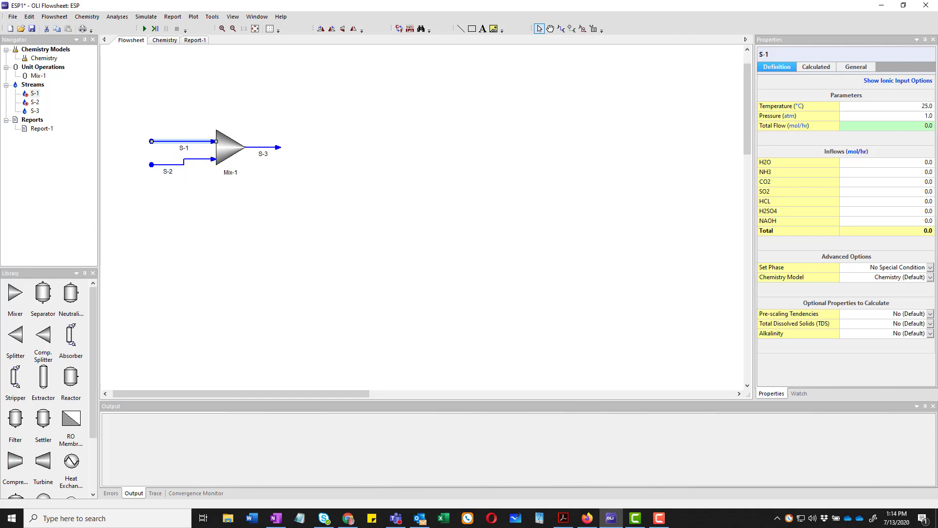
click(191, 143)
text(Base Waste)
click(199, 122)
click(184, 151)
drag(183, 151, 122, 146)
click(240, 217)
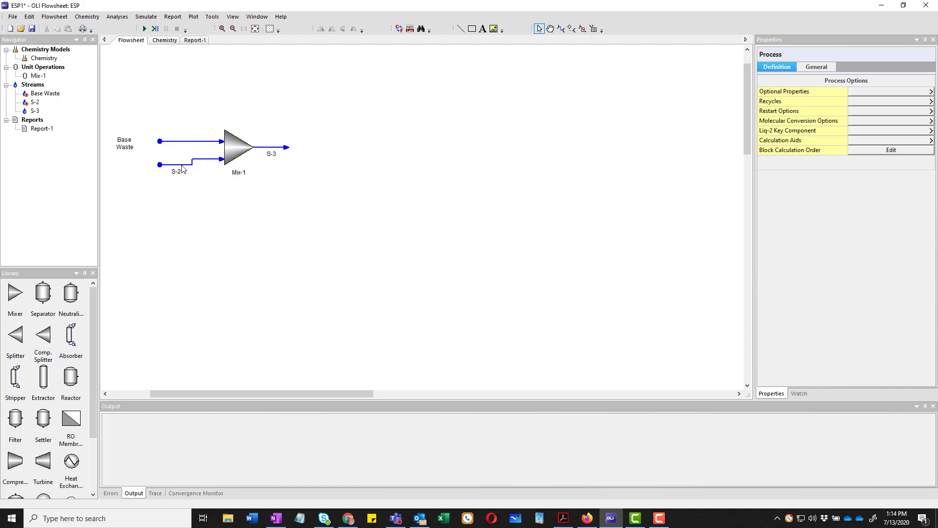
Rename stream S-2 to 'Acid Waste' and move its label left of the stream
click(182, 168)
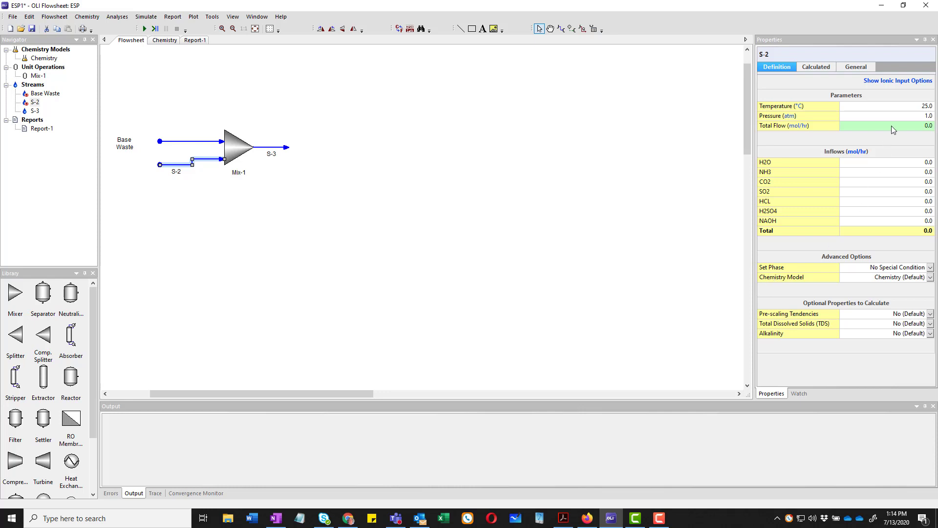
click(813, 68)
click(781, 67)
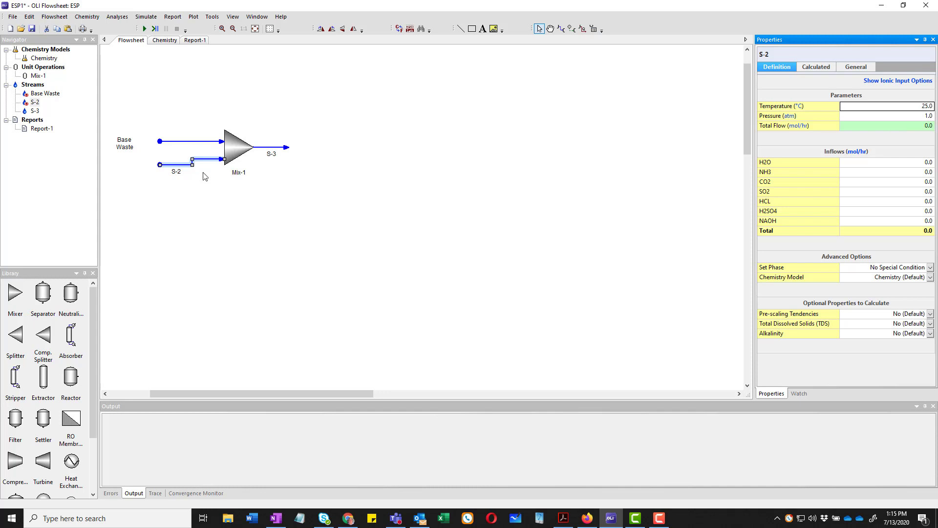
double_click(178, 166)
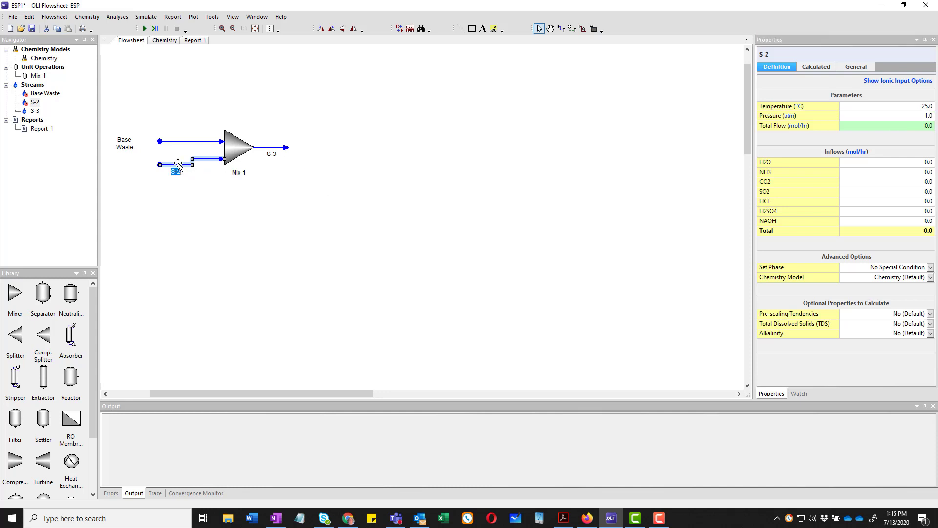
text(Acid Waste)
key(Return)
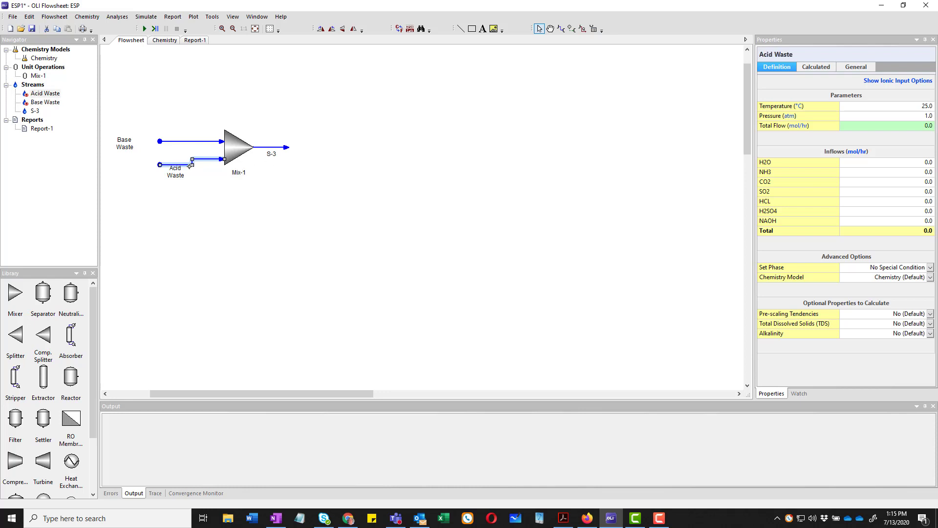
drag(172, 170, 125, 168)
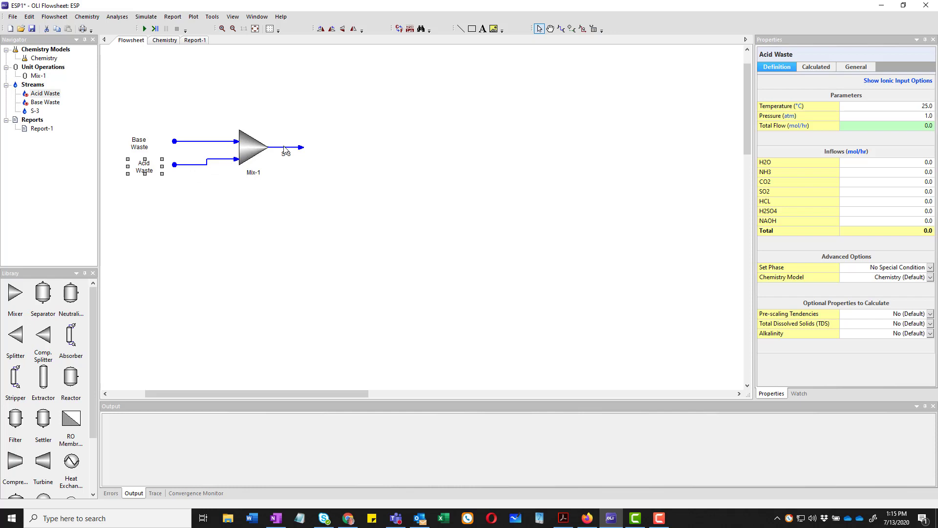
Rename outlet stream S-3 to 'Mixed Waste'
click(284, 147)
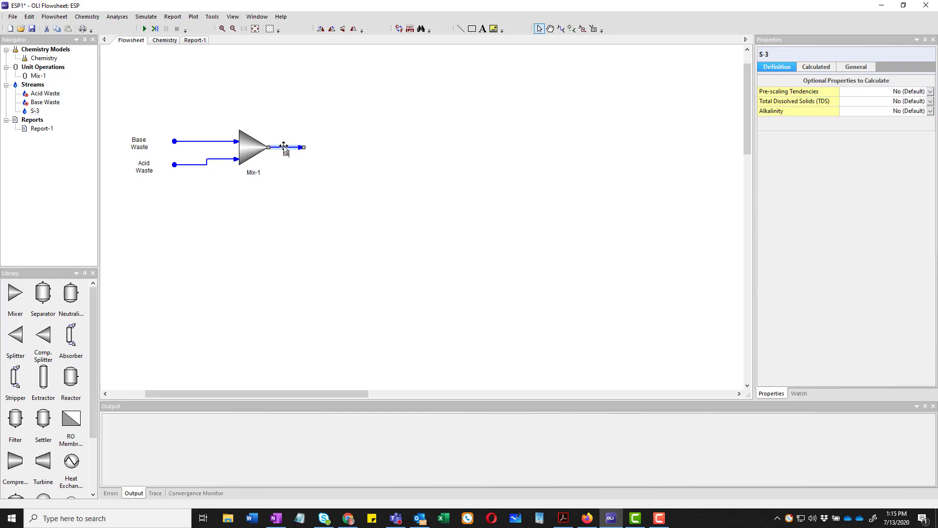
text(Mixed as)
key(BackSpace)
key(BackSpace)
text(Waste)
click(296, 177)
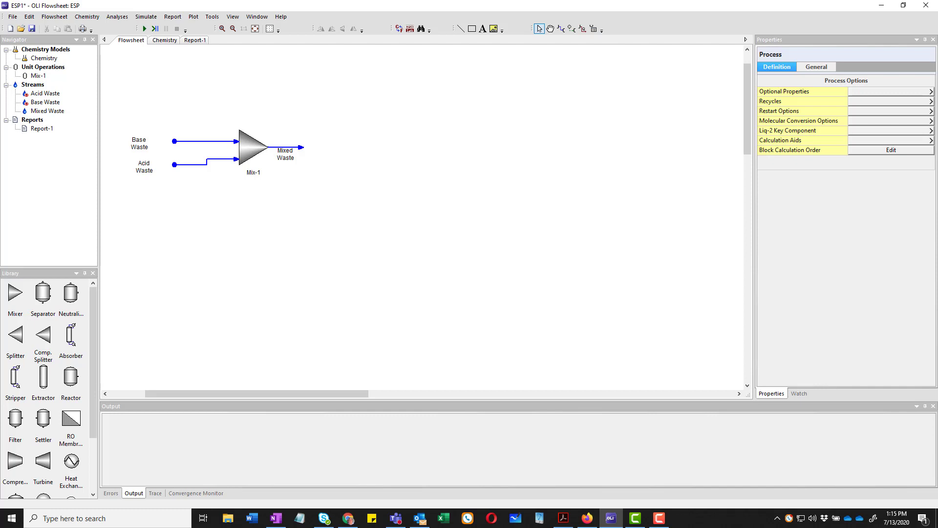
Set Base Waste temperature to 40 °C and total flow to 200 mol/hr
click(203, 141)
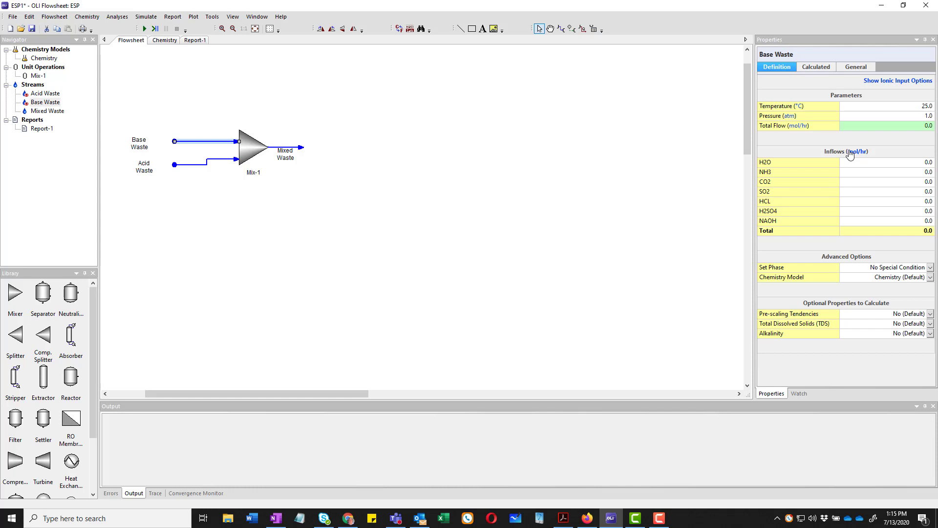
click(887, 111)
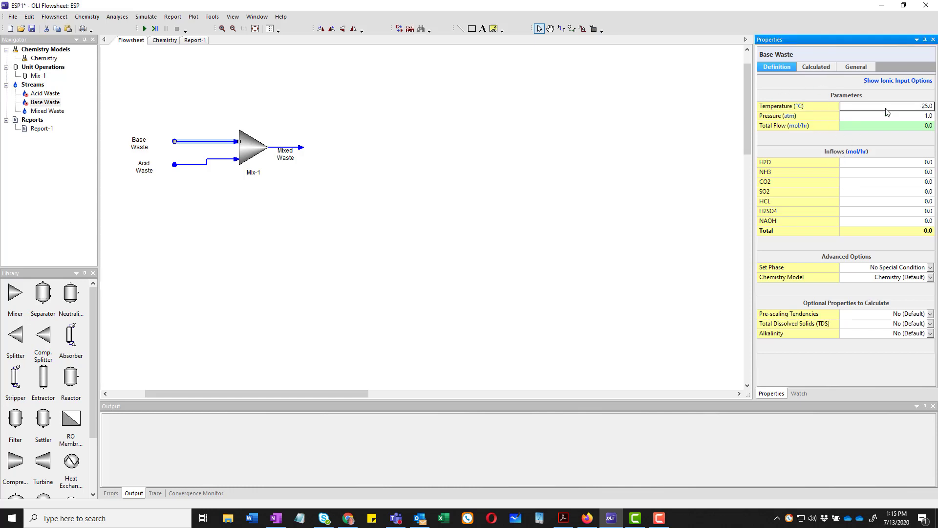
text(40)
key(Return)
click(899, 126)
text(2)
key(Return)
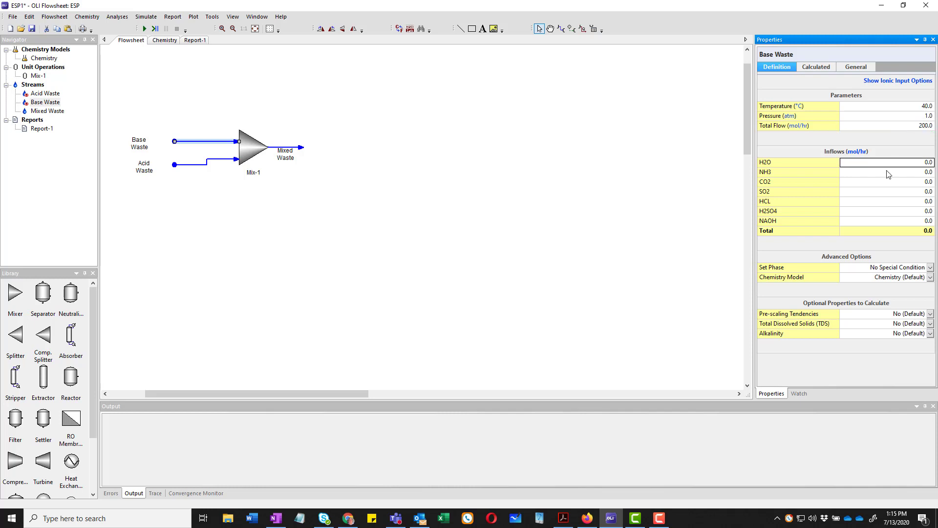
Enter Base Waste inflows H2O 55.5082, NH3 1.0, CO2 0.1 and SO2 0.2
text(55.5080)
key(BackSpace)
text(2)
click(893, 175)
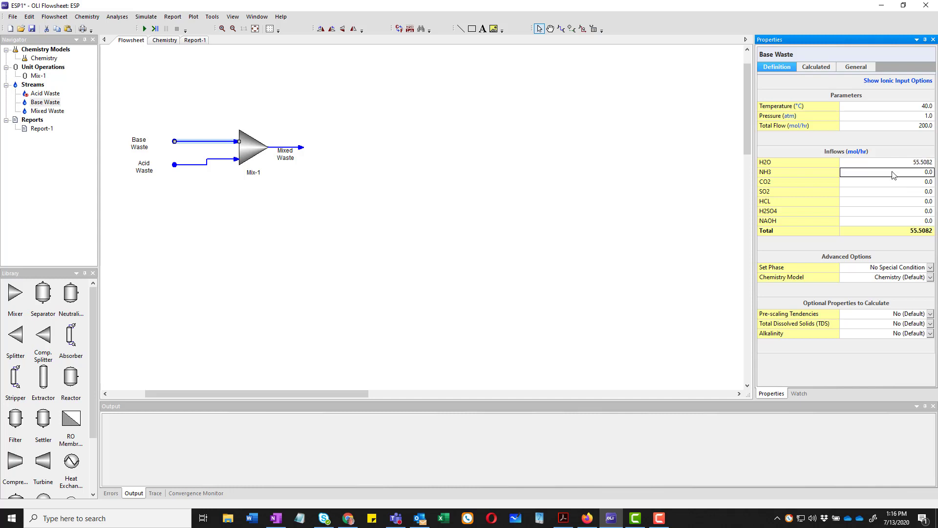
text(1)
key(Return)
text(0)
key(Return)
text(0.2)
key(Return)
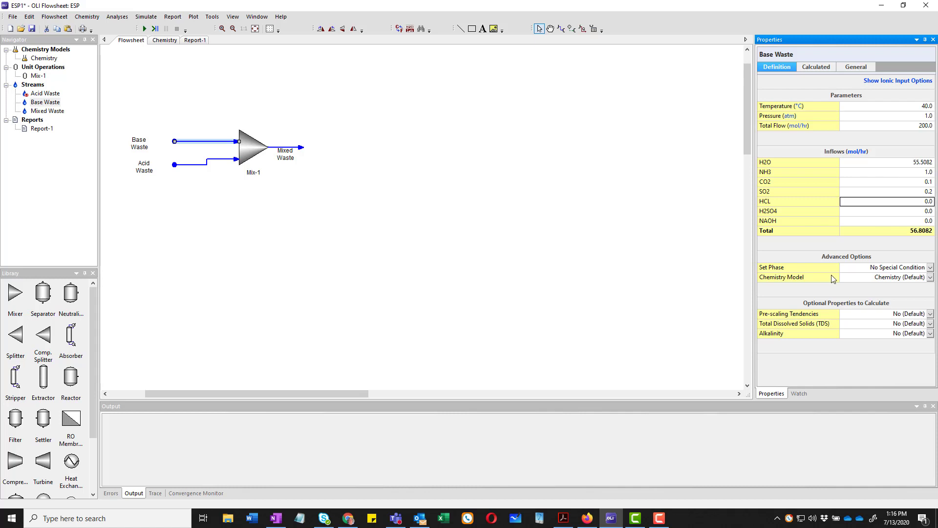
click(657, 276)
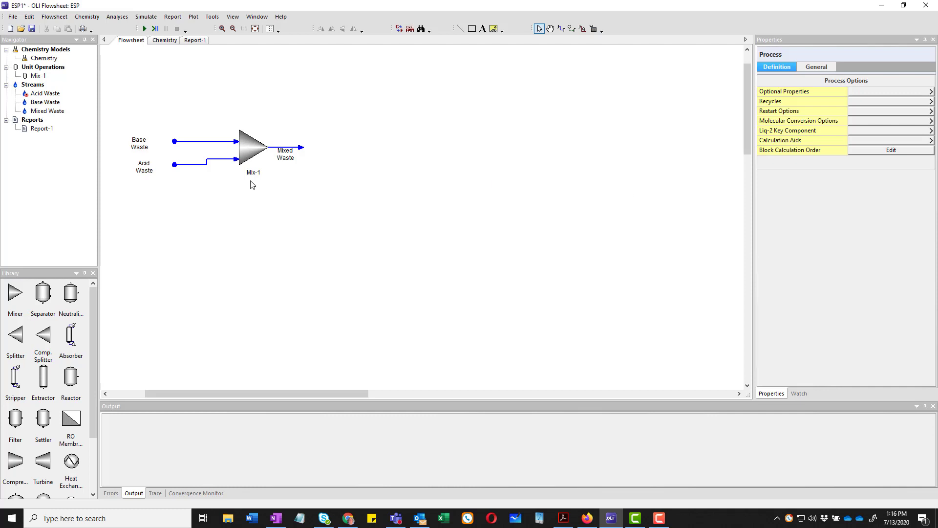
Set the Acid Waste stream's total flow to 150 mol/hr
click(196, 167)
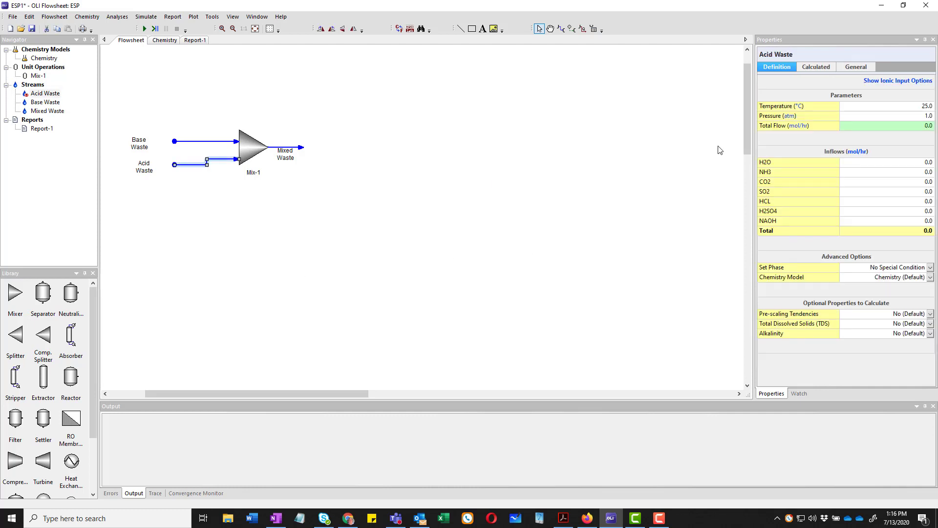
click(891, 128)
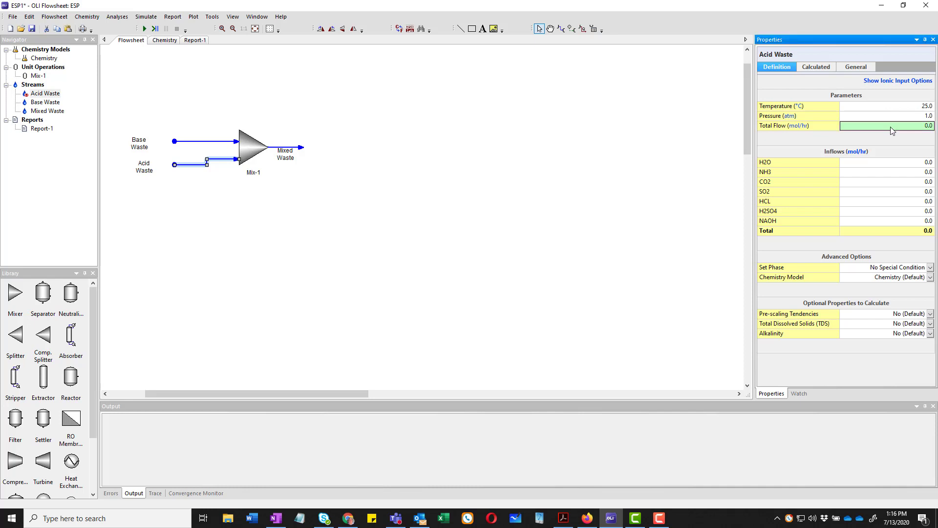
text(150)
key(Return)
Enter Acid Waste inflows H2O 55.5082, HCL 0.1 and H2SO4 1.0
key(Tab)
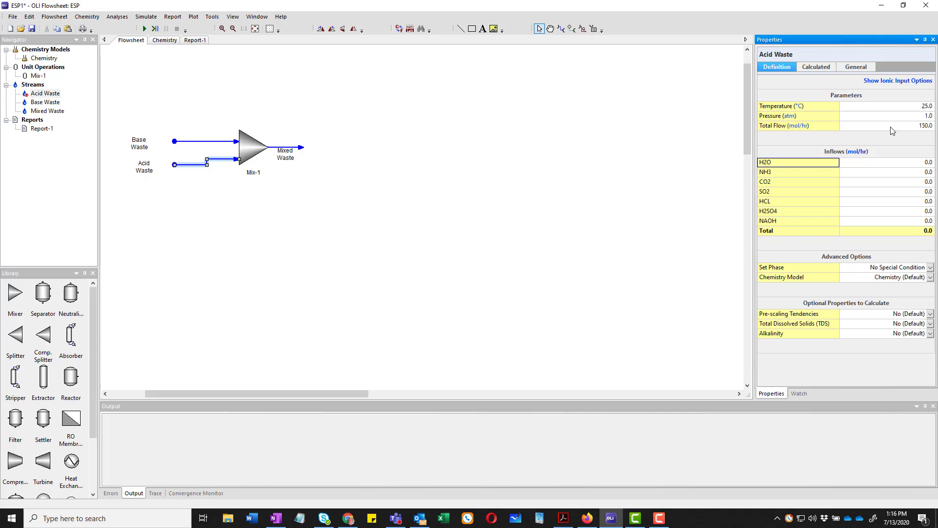
text(55.5082)
click(888, 206)
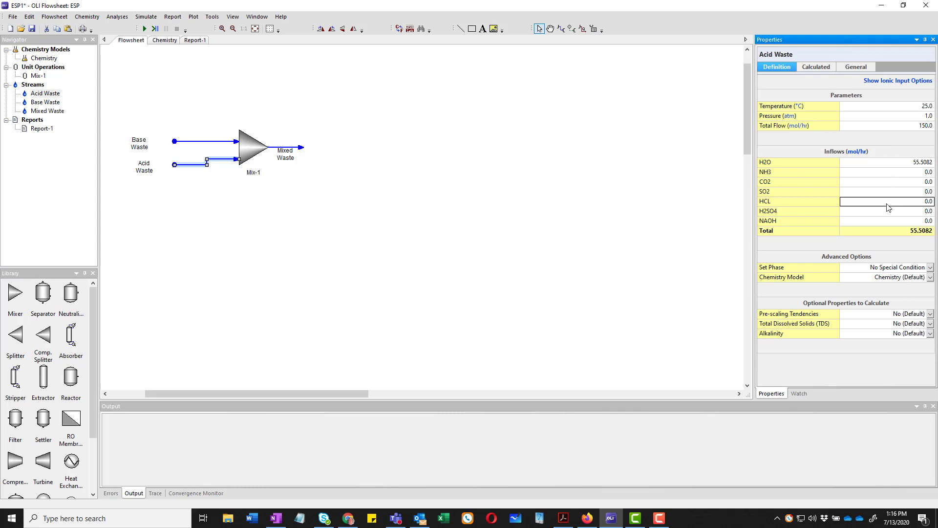
text(0)
key(Return)
text(1)
key(Return)
key(Return)
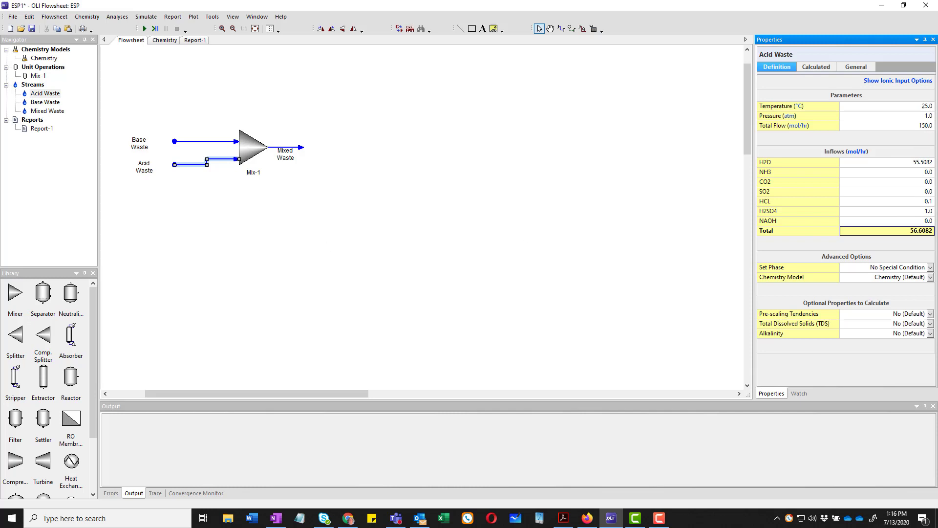
key(alt+Tab)
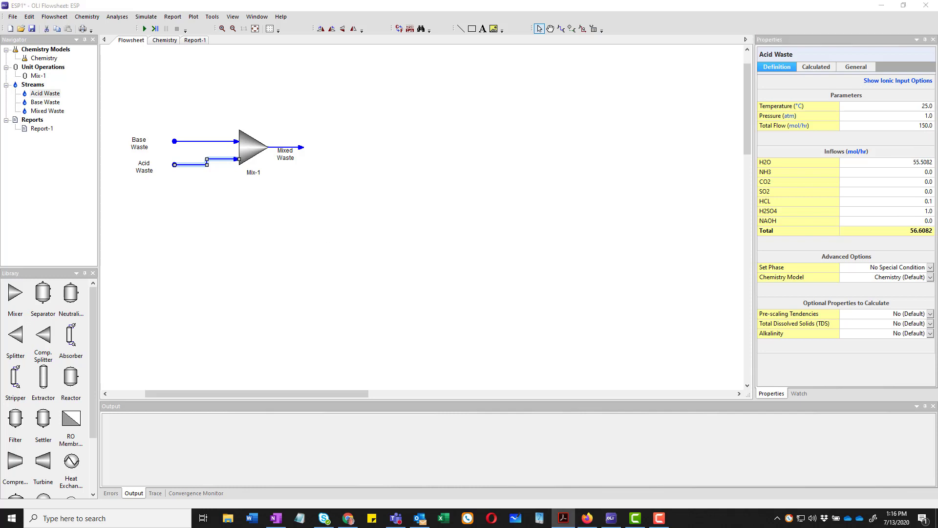
Check Mix-1's pressure specification and heat duty, then run the flowsheet simulation
click(252, 156)
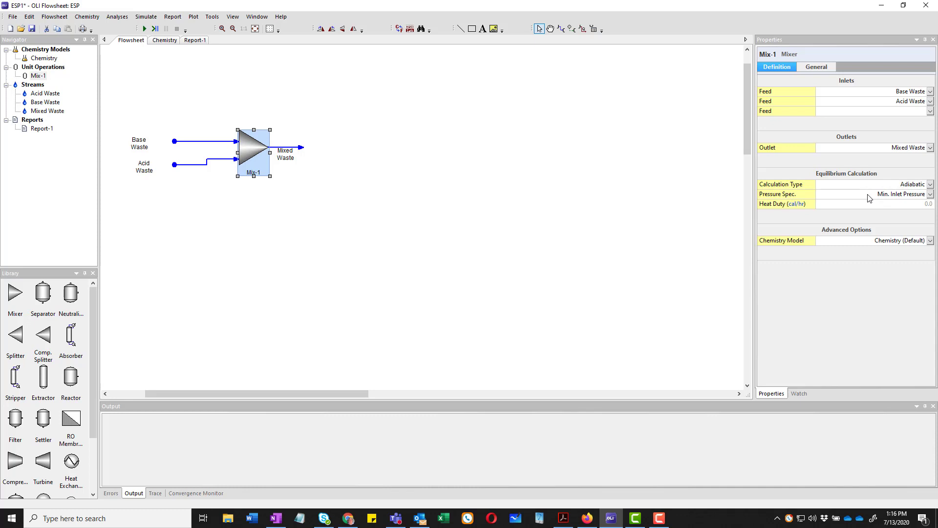
click(870, 194)
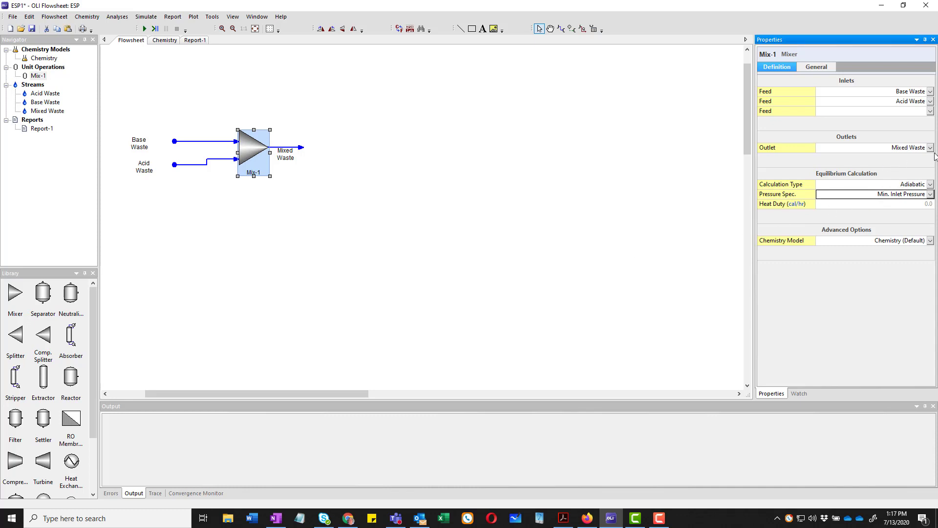
click(886, 207)
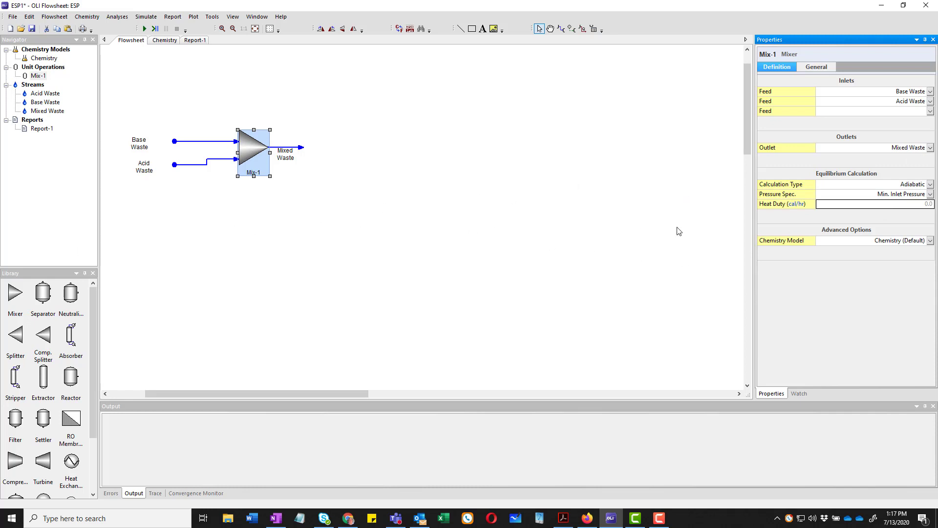
click(411, 209)
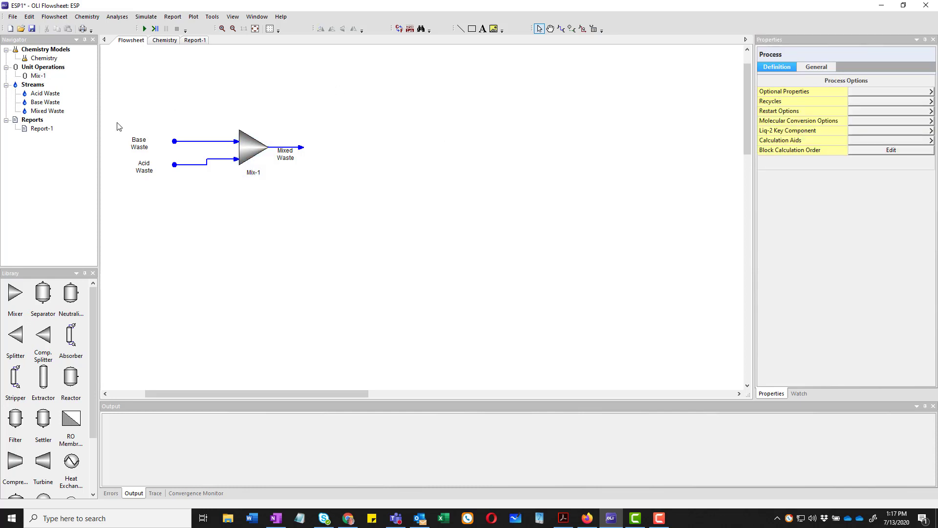
click(144, 29)
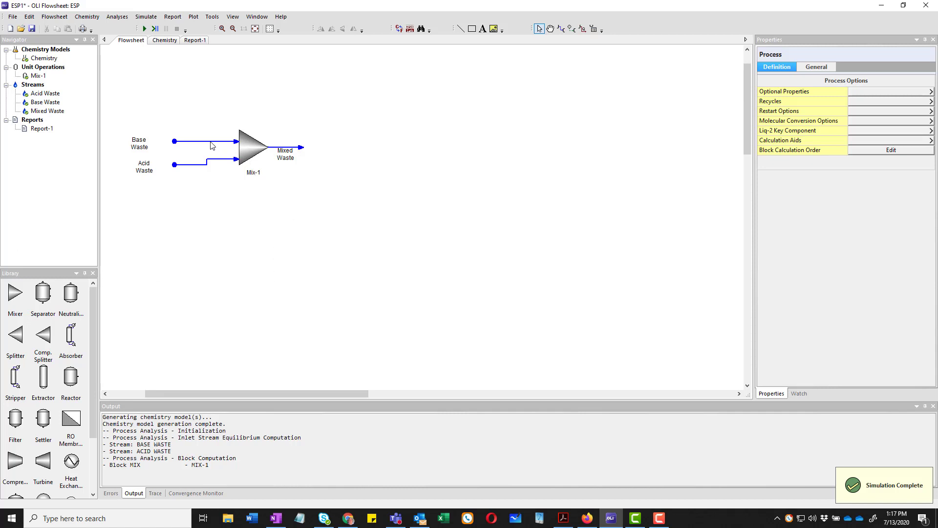
Read the calculated pH of Base Waste and Acid Waste, then Mixed Waste's results (pH 1.10008, 36.8812 °C)
click(215, 141)
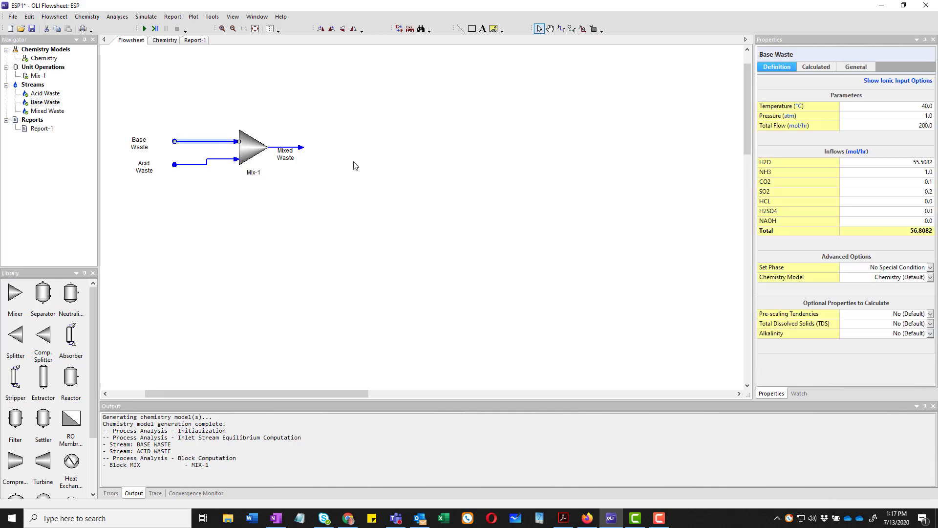
click(816, 67)
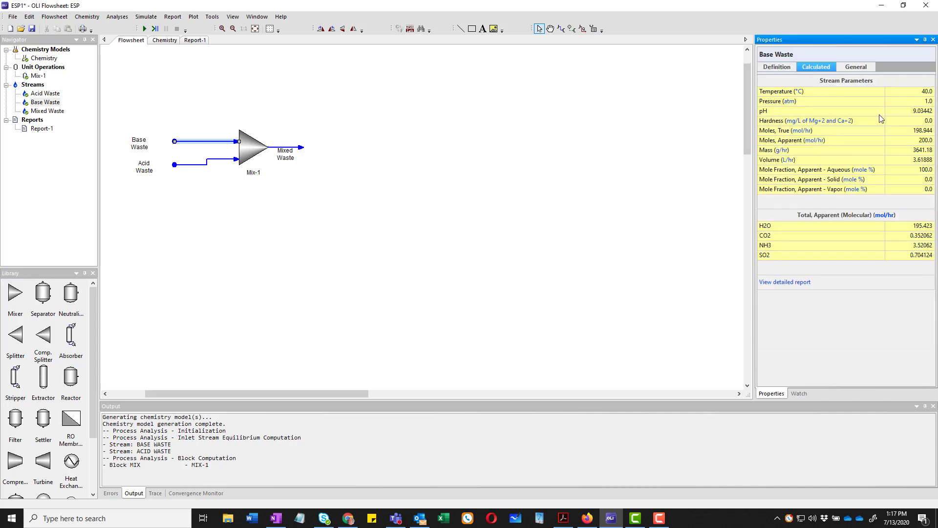
click(907, 114)
click(202, 165)
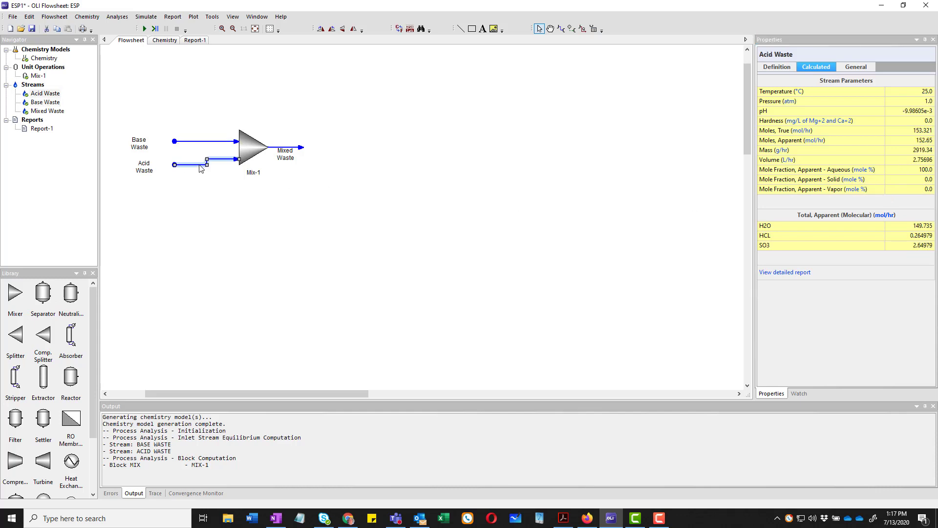
click(891, 114)
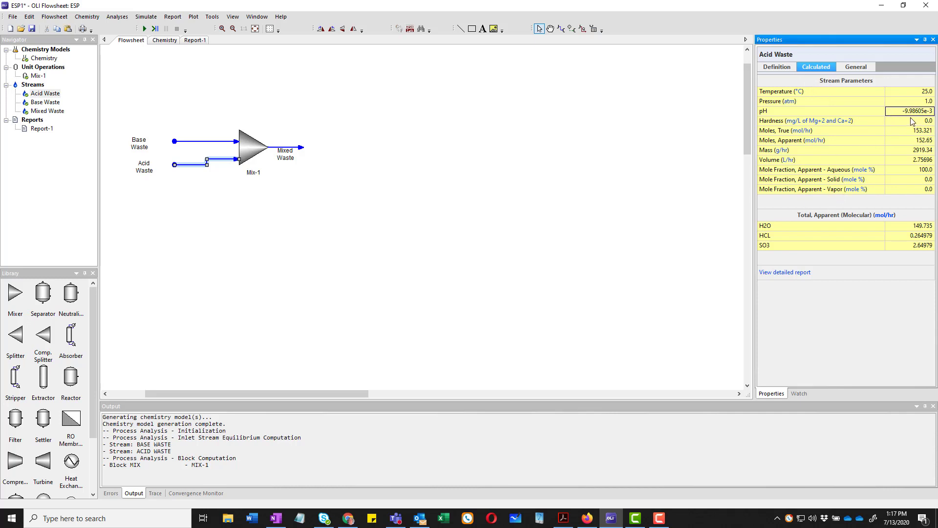
click(292, 148)
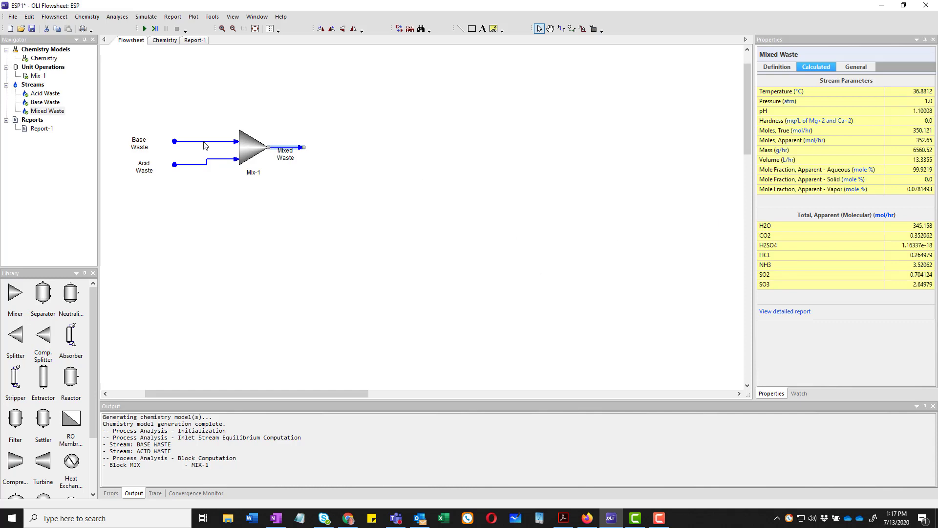
Add a callout table for Base Waste and place it above the stream
click(205, 142)
right_click(205, 143)
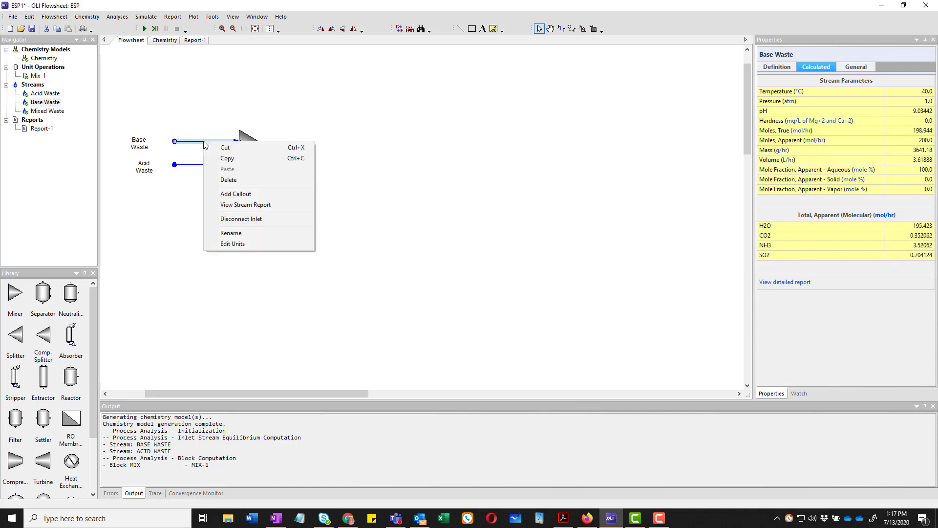
click(245, 194)
click(278, 162)
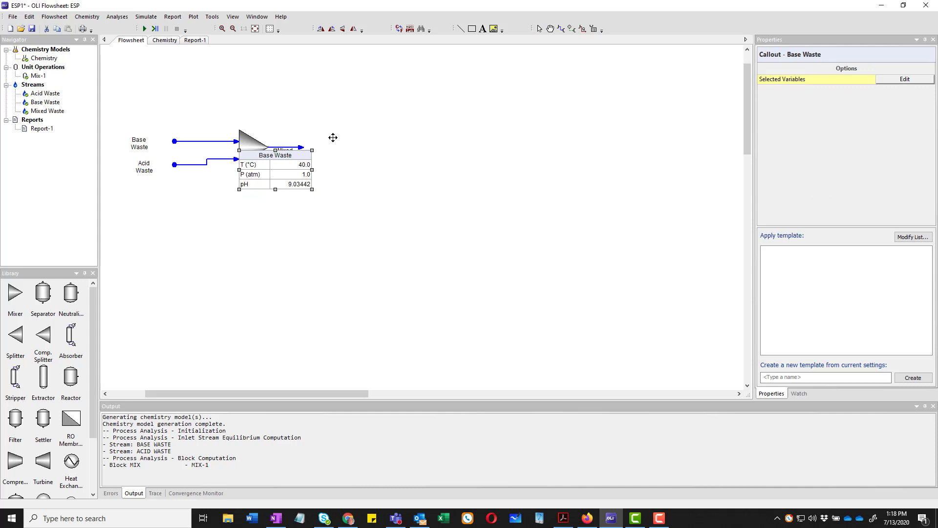
drag(333, 138, 204, 87)
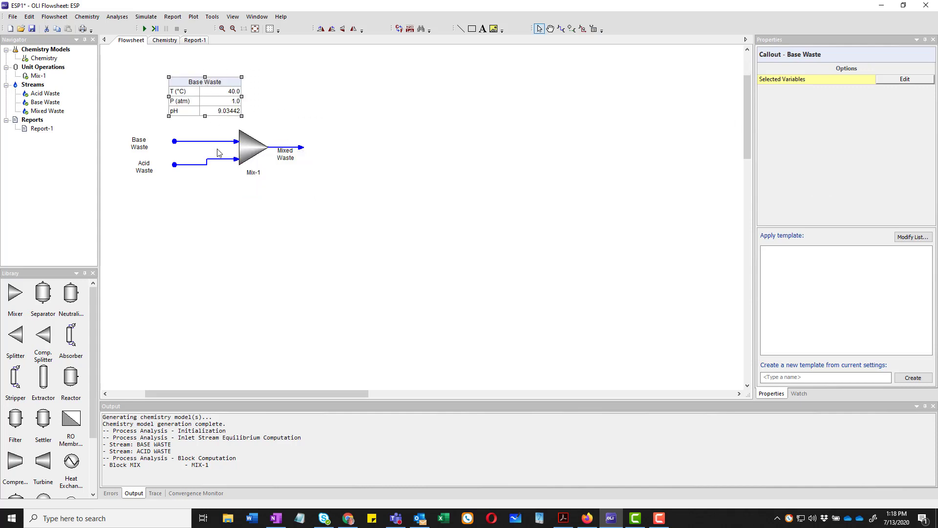
Add callout tables for Acid Waste and Mixed Waste, positioned side by side below the mixer
right_click(196, 166)
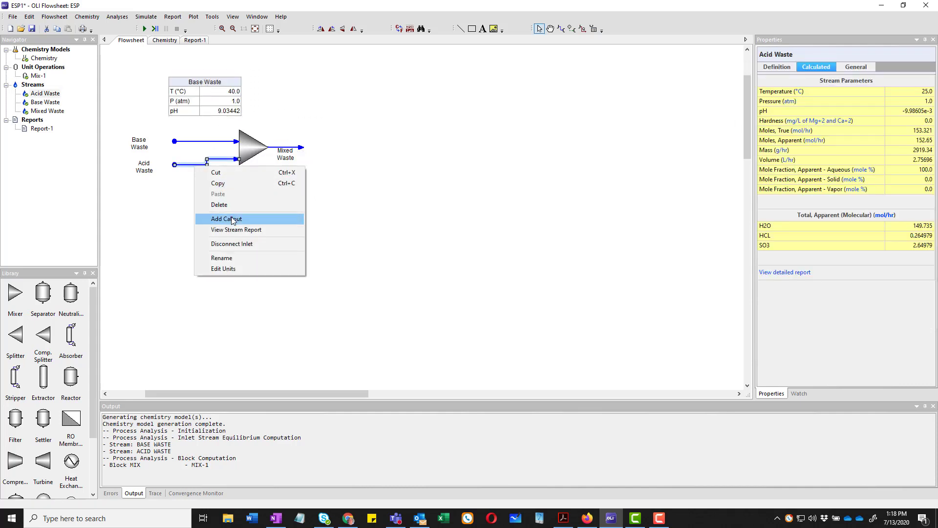
click(232, 219)
click(282, 183)
drag(281, 183, 213, 196)
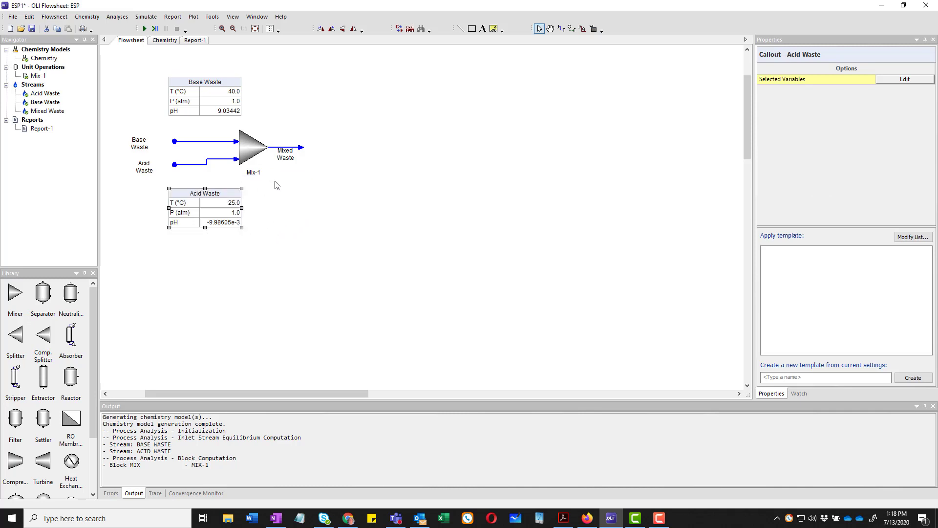
right_click(286, 150)
click(325, 199)
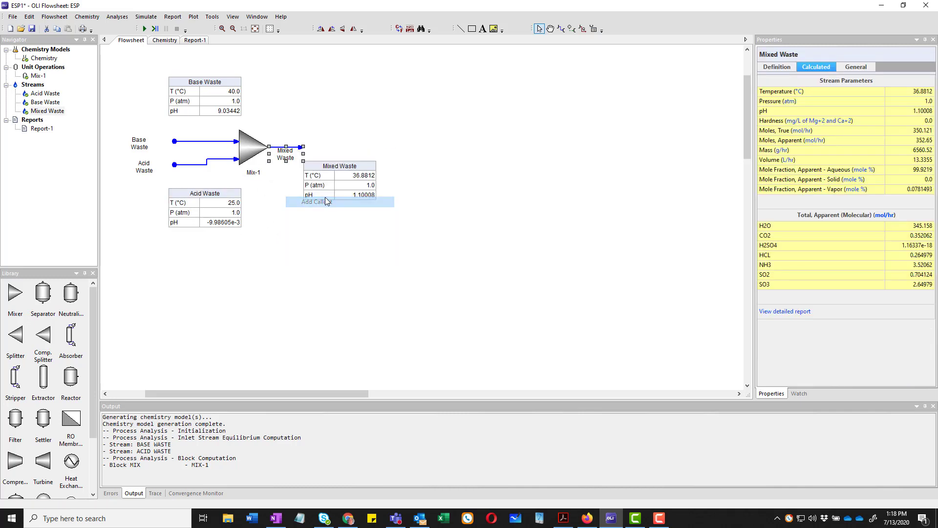
drag(342, 176, 301, 196)
click(363, 251)
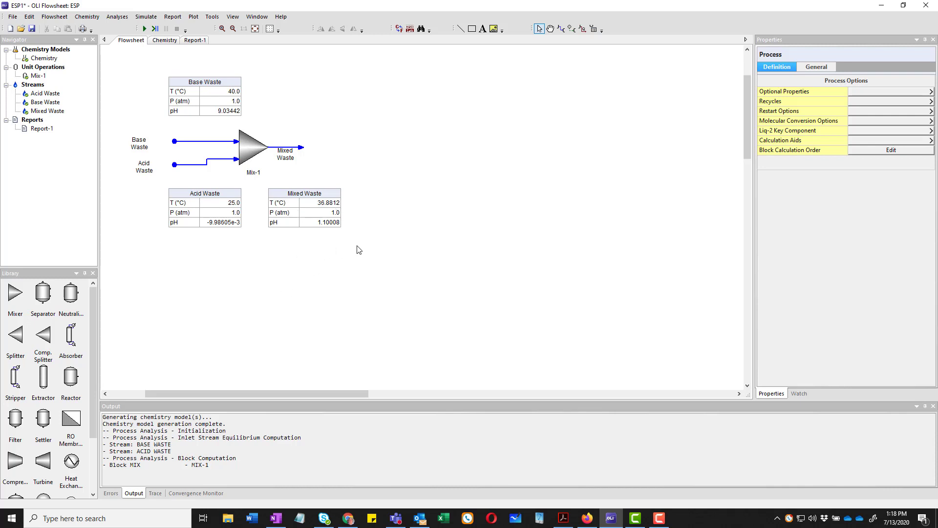
Review Mixed Waste's results: 99.9219 mole % aqueous, 0.0 solid, 0.0781493 mole % vapor
click(255, 152)
click(295, 151)
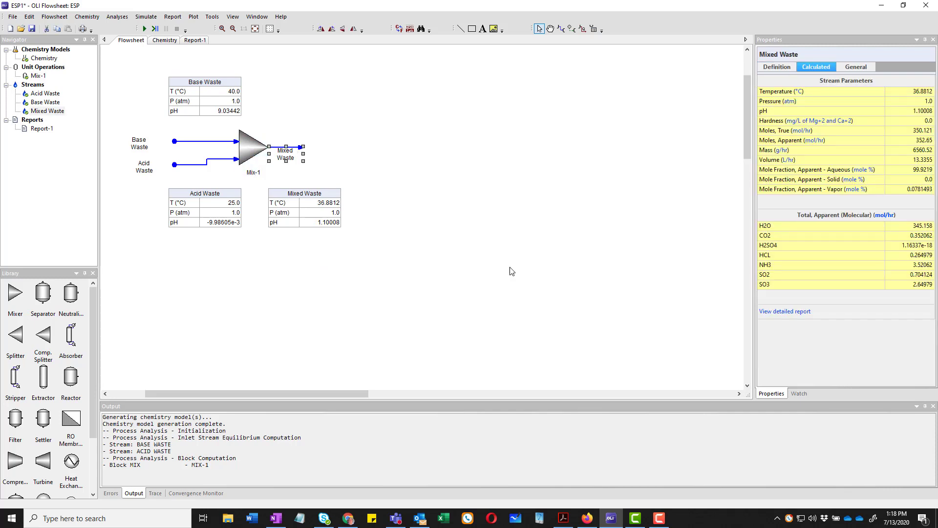
click(898, 172)
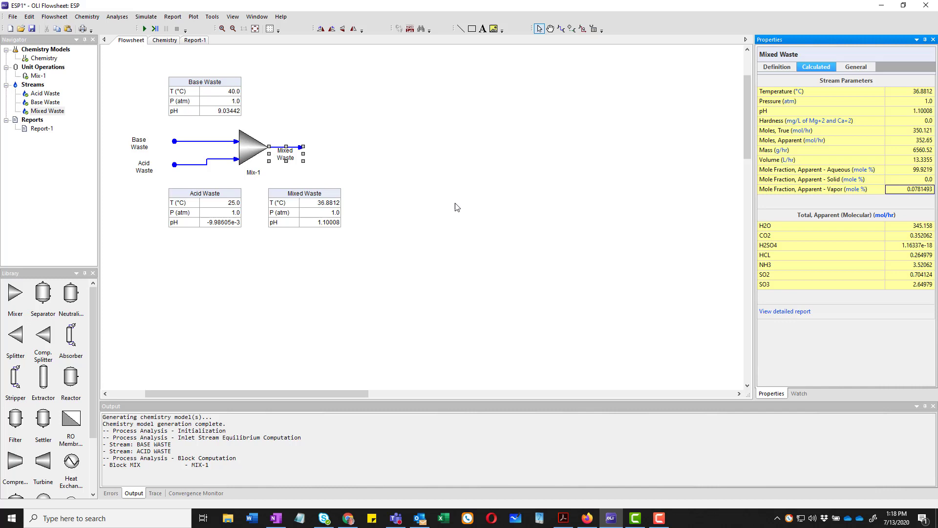
click(196, 41)
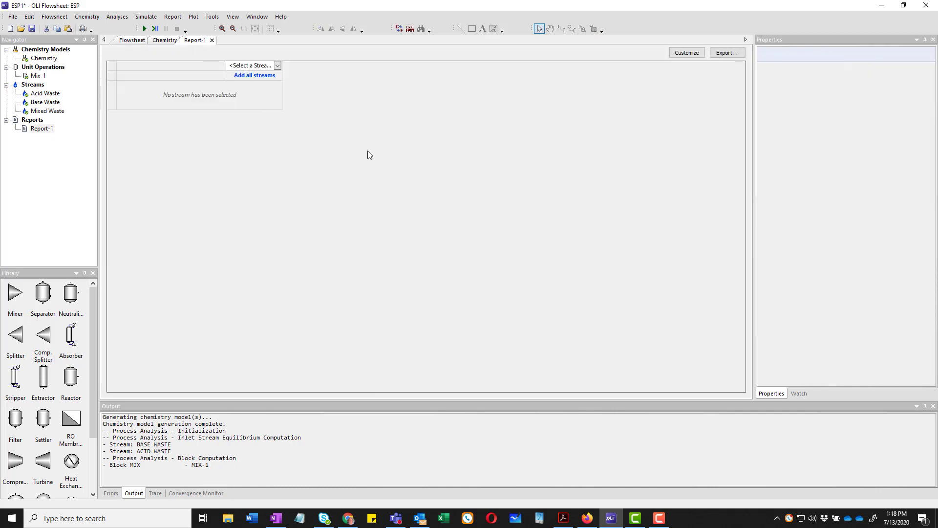
click(265, 78)
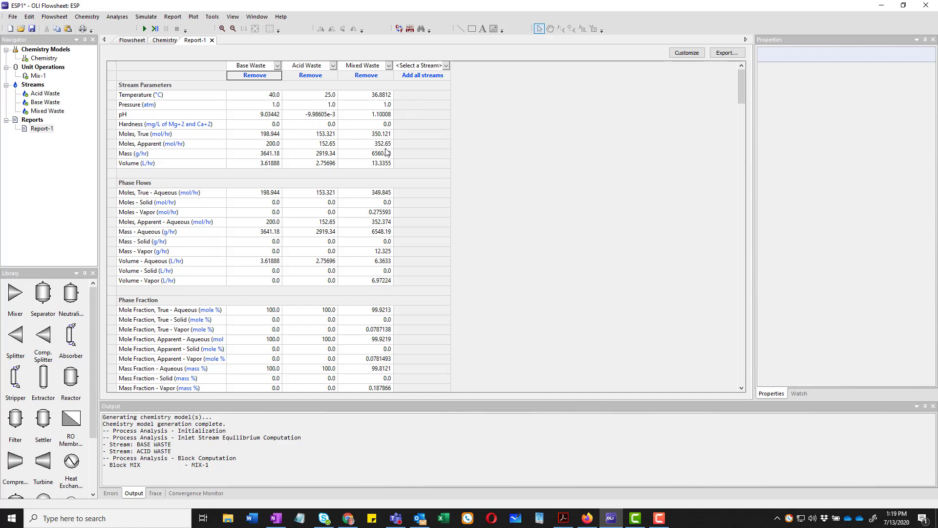
scroll(288, 250, down, 1)
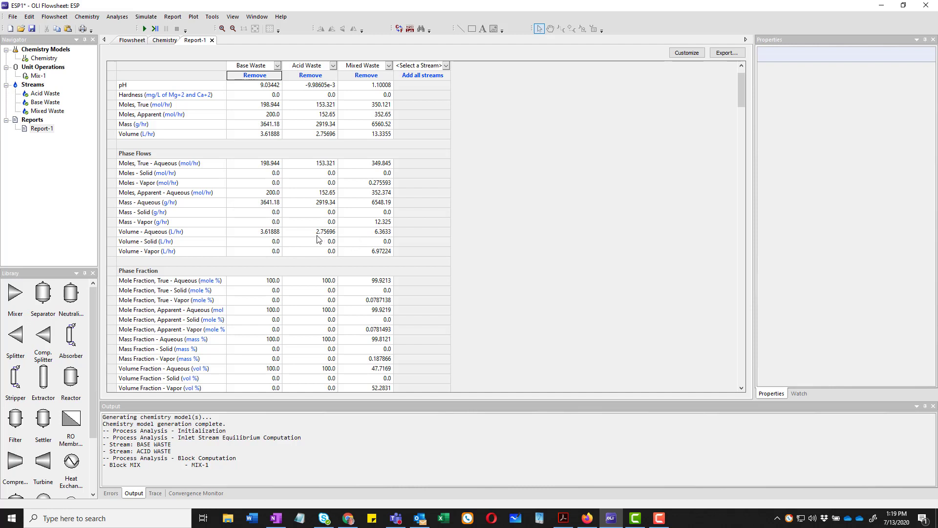
click(258, 233)
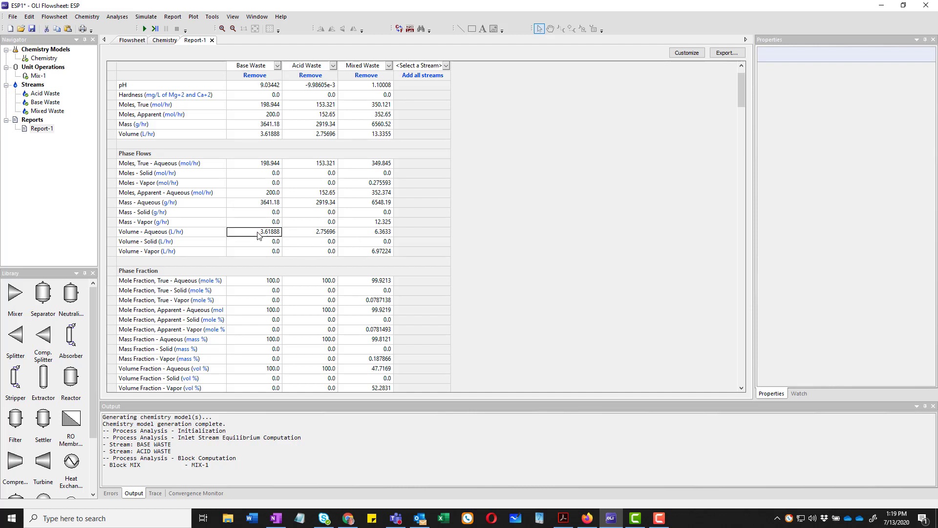
click(310, 233)
click(362, 233)
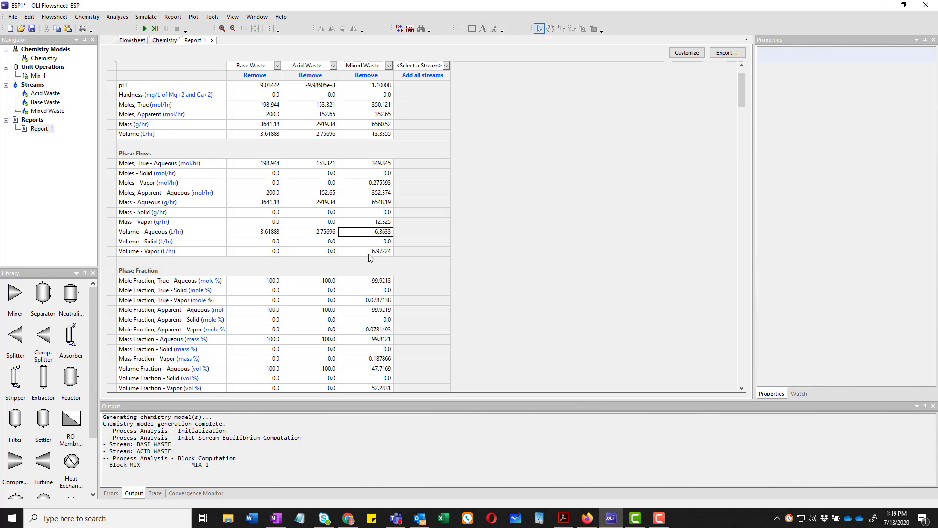
click(370, 251)
scroll(372, 289, down, 1)
scroll(371, 287, down, 2)
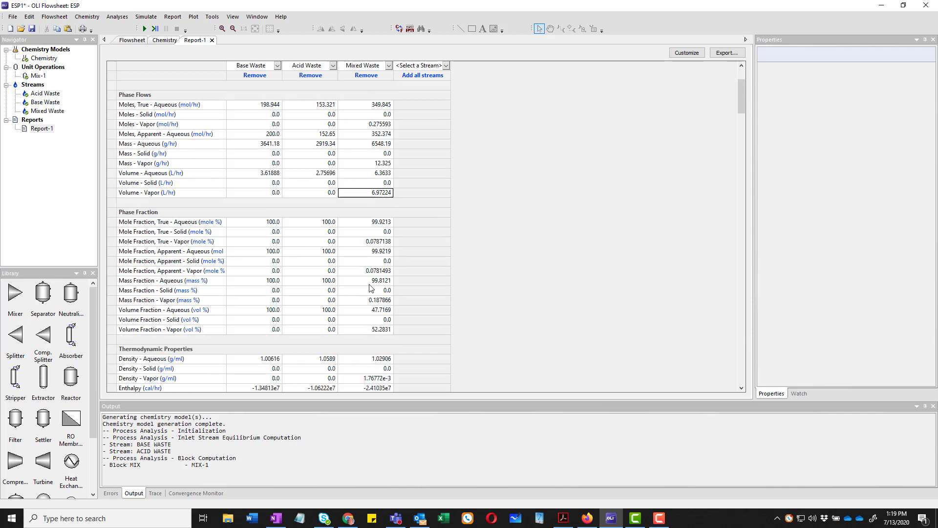
scroll(370, 284, down, 3)
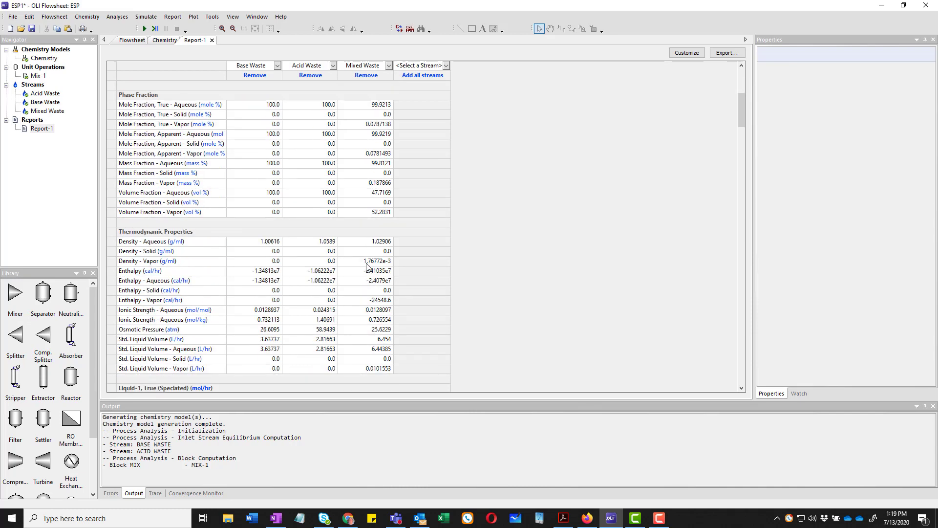
scroll(368, 268, down, 1)
scroll(363, 293, down, 7)
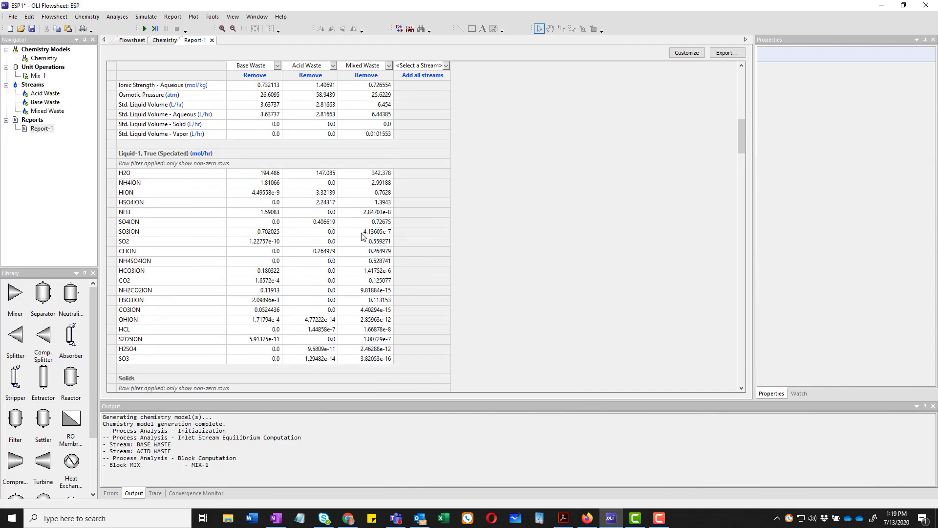
scroll(369, 338, down, 5)
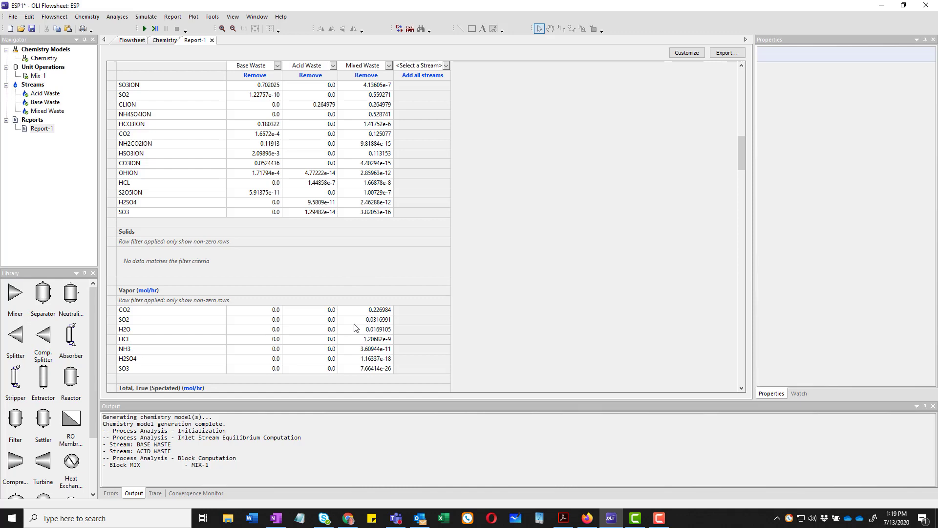
scroll(362, 326, down, 1)
scroll(381, 313, up, 10)
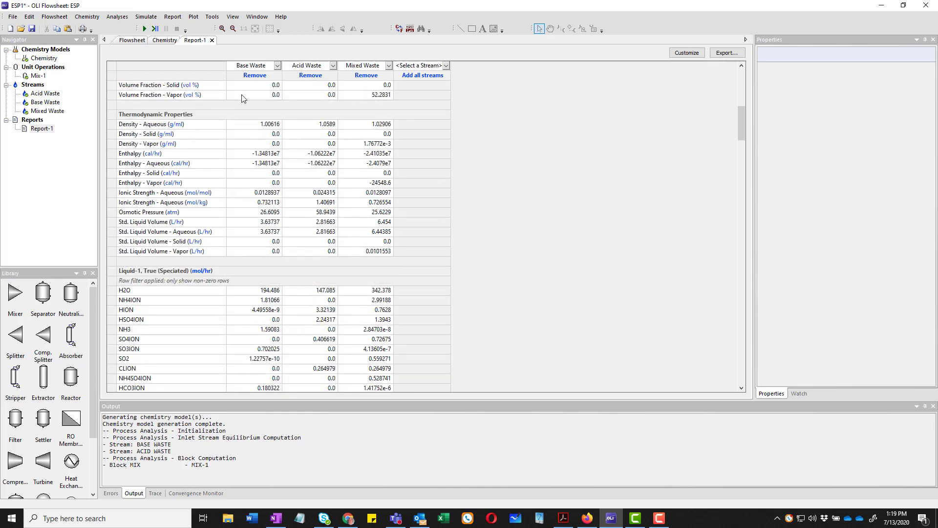
Add a separator right of the mixer and connect Mixed Waste to its inlet
click(132, 40)
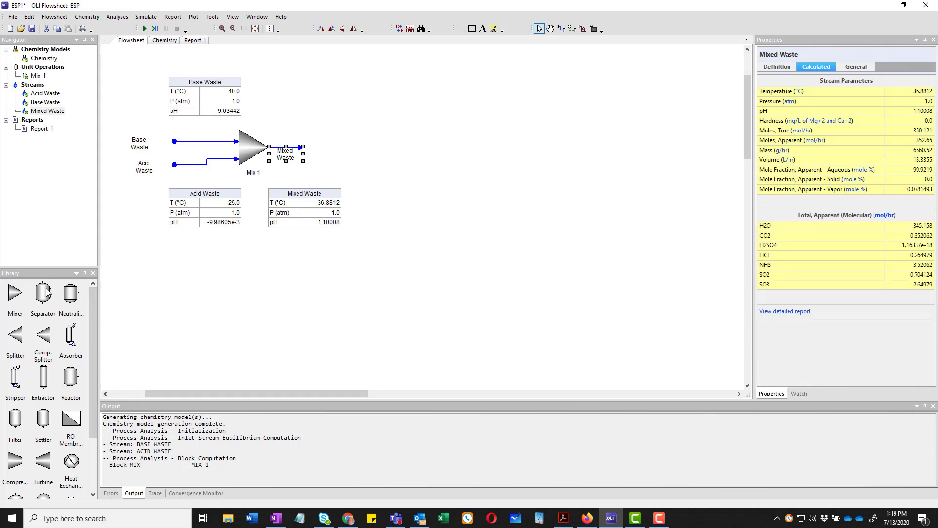
drag(44, 293, 358, 153)
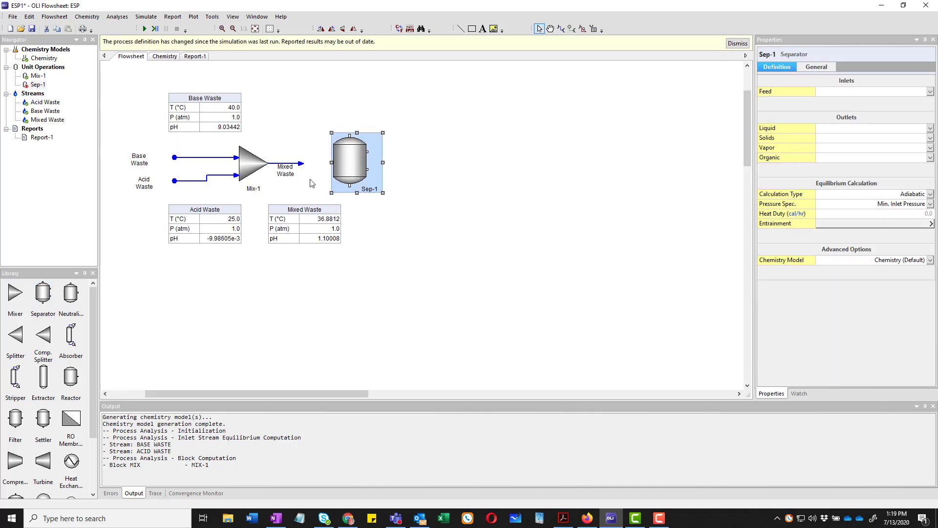
click(302, 166)
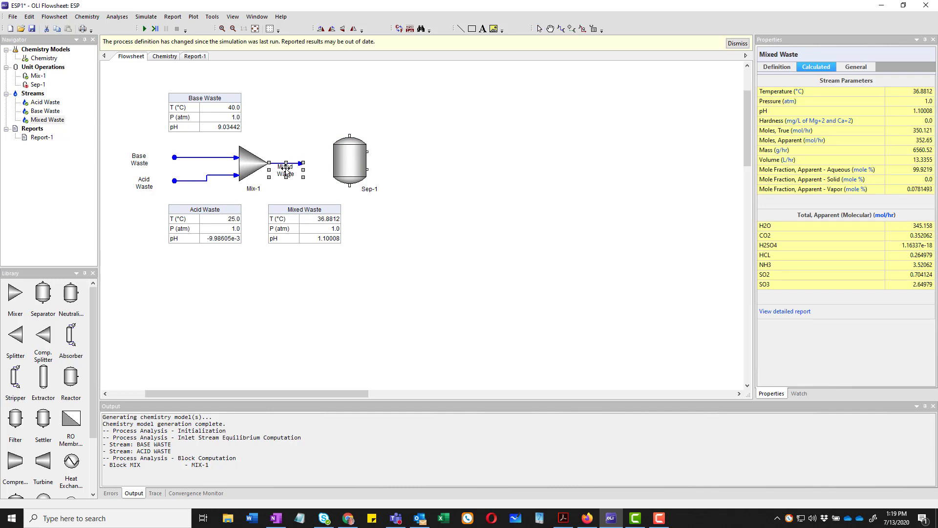
drag(292, 168, 291, 175)
click(303, 165)
drag(304, 162, 333, 163)
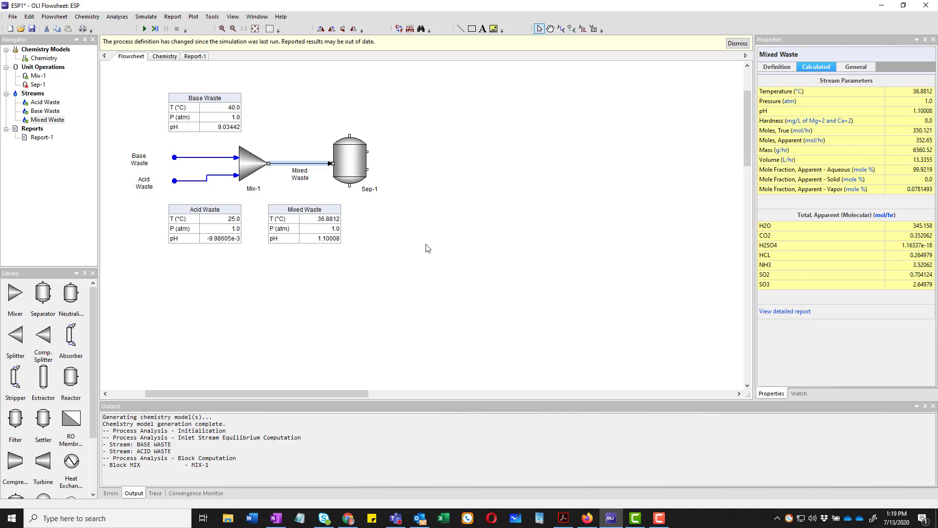
Draw the separator's liquid, vapor and solids outlet streams S-1, S-2 and S-3
click(561, 28)
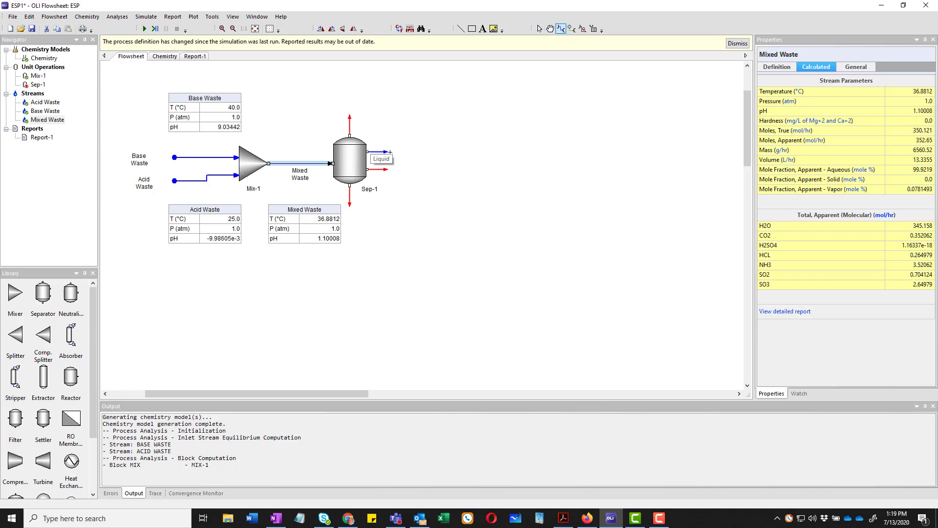
drag(391, 152, 413, 152)
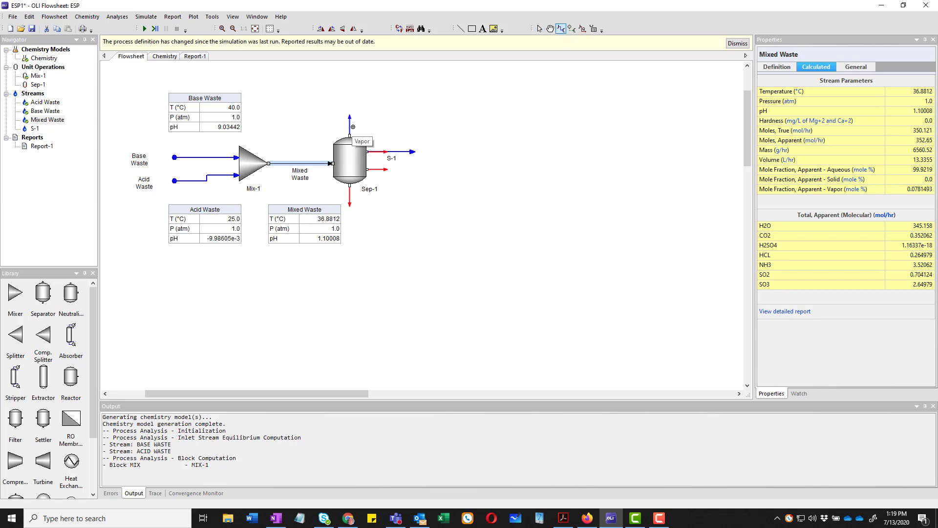
drag(351, 126, 349, 94)
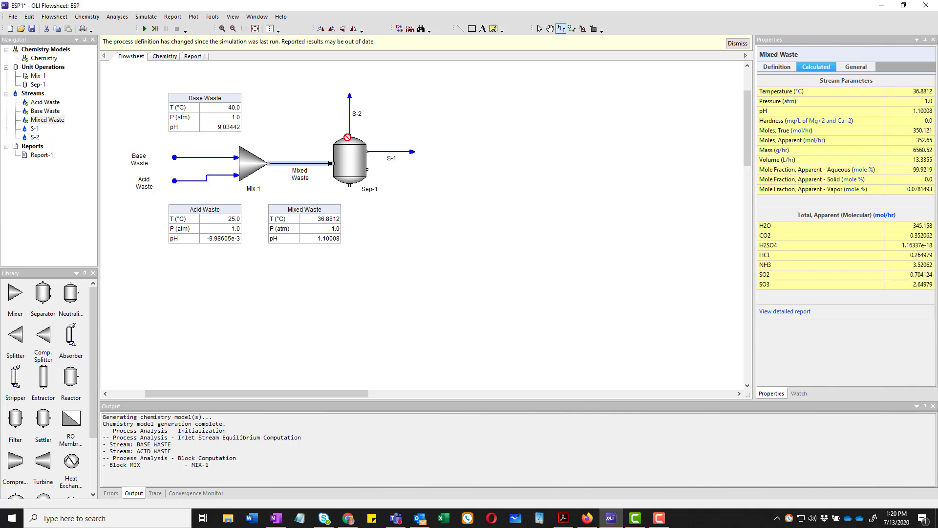
drag(350, 193, 350, 223)
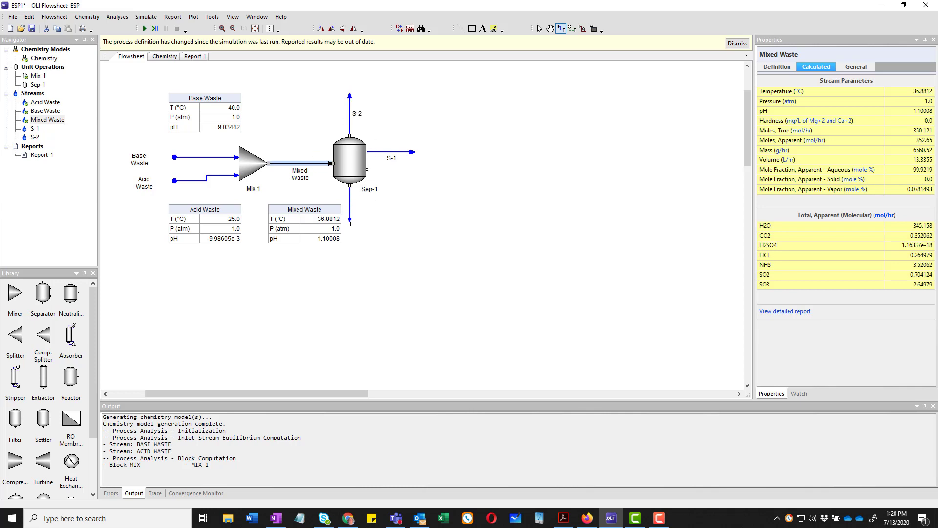
click(540, 28)
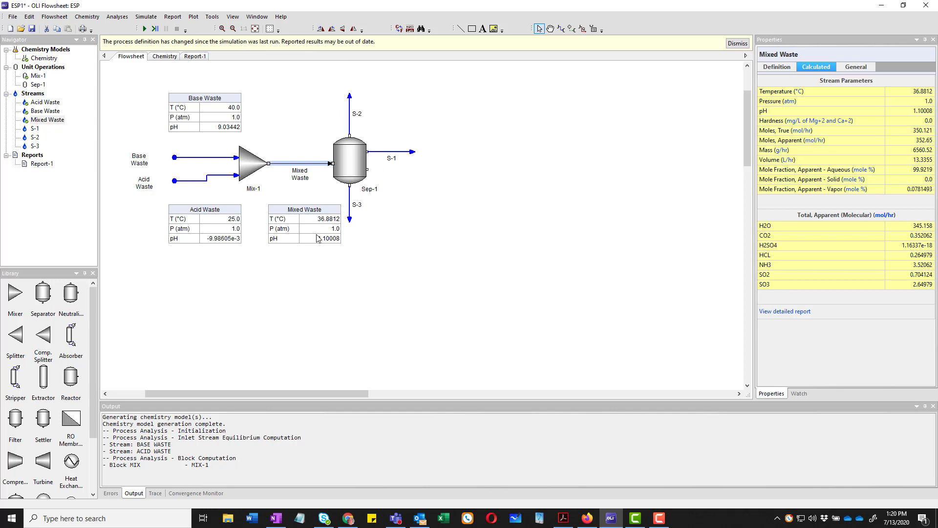
click(737, 44)
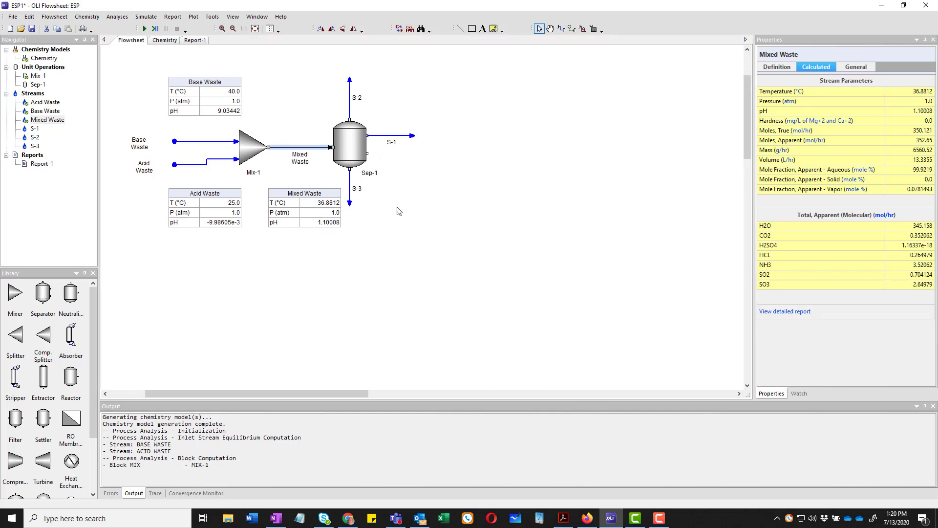
Rename outlet streams S-2, S-1 and S-3 to Vapor, Liquid and Solids
click(350, 111)
click(348, 106)
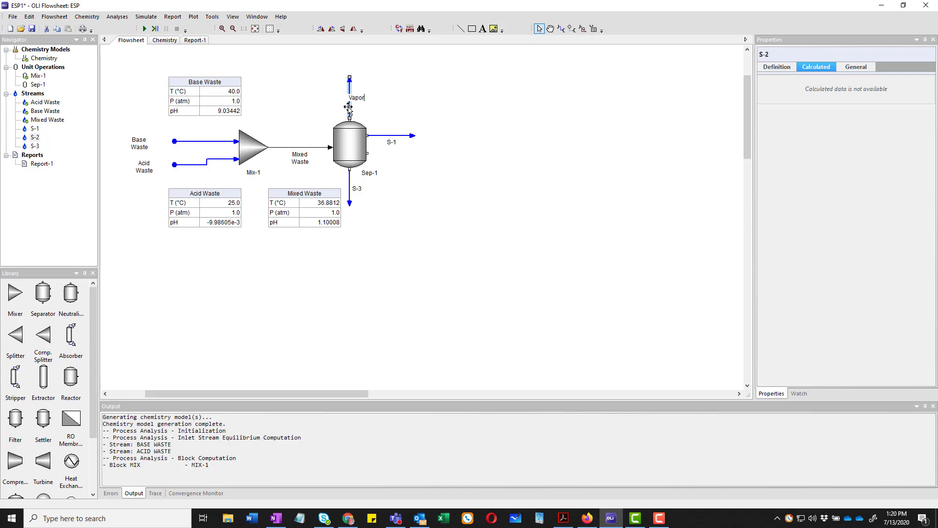
key(Return)
click(397, 139)
text(Liqu)
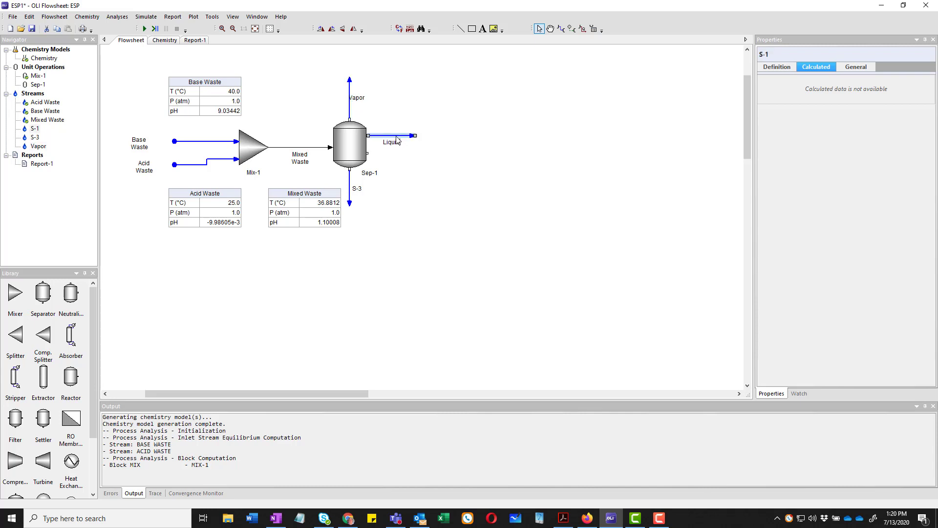
key(Return)
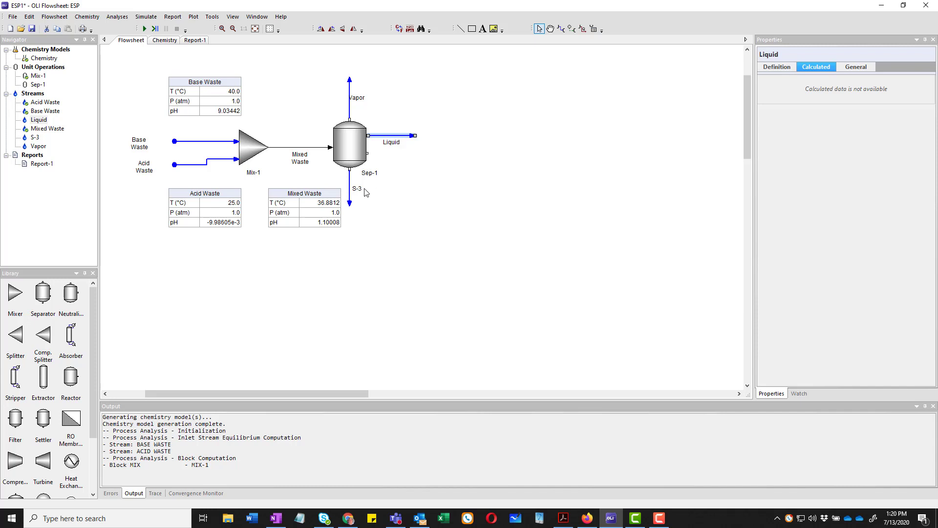
click(350, 203)
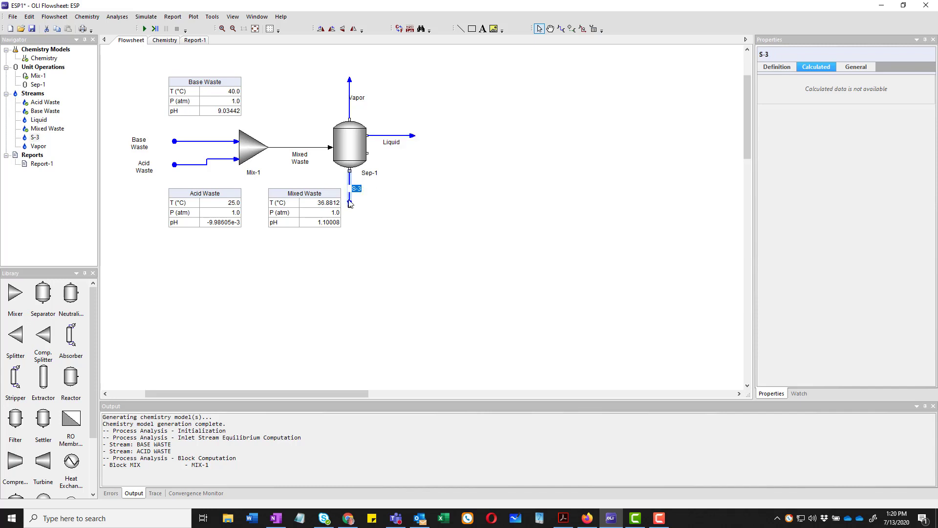
text(Solids)
key(Return)
scroll(57, 401, down, 1)
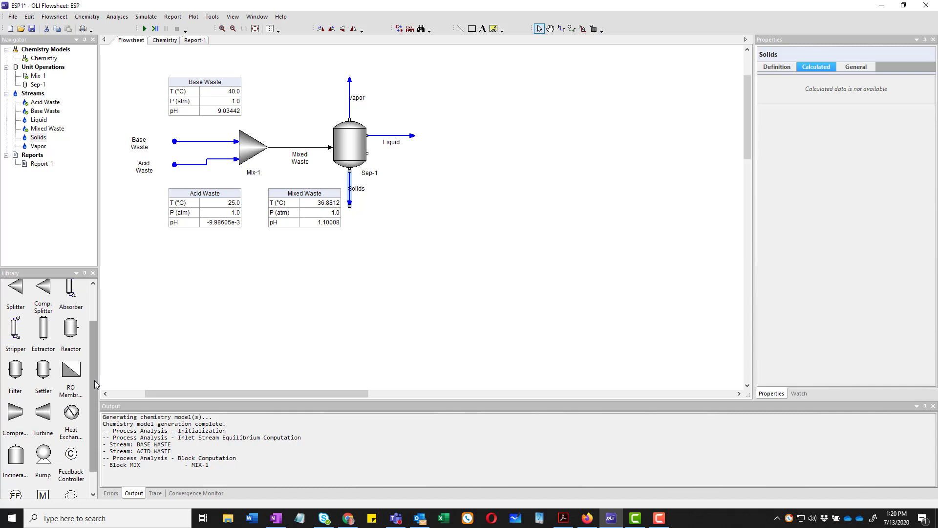
Place a neutralizer right of the separator and connect the Liquid stream to its inlet
drag(95, 387, 96, 405)
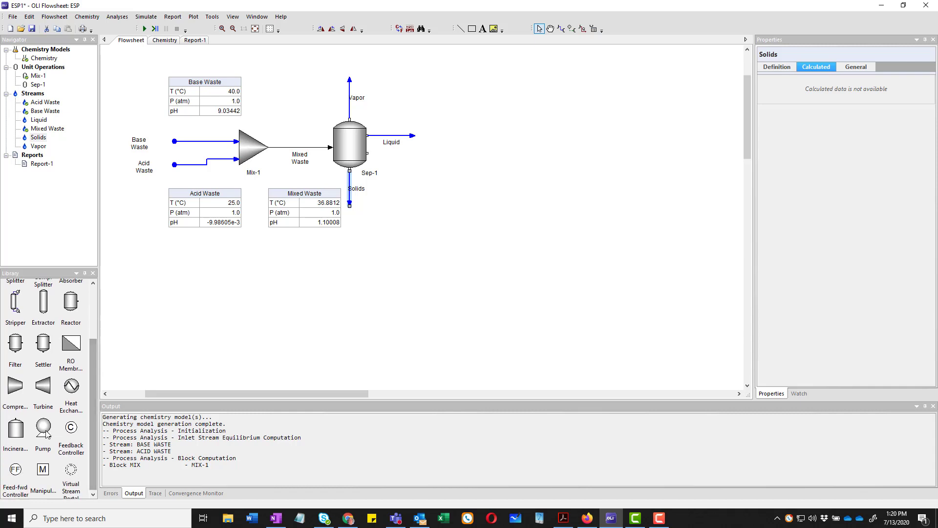
drag(92, 411, 95, 342)
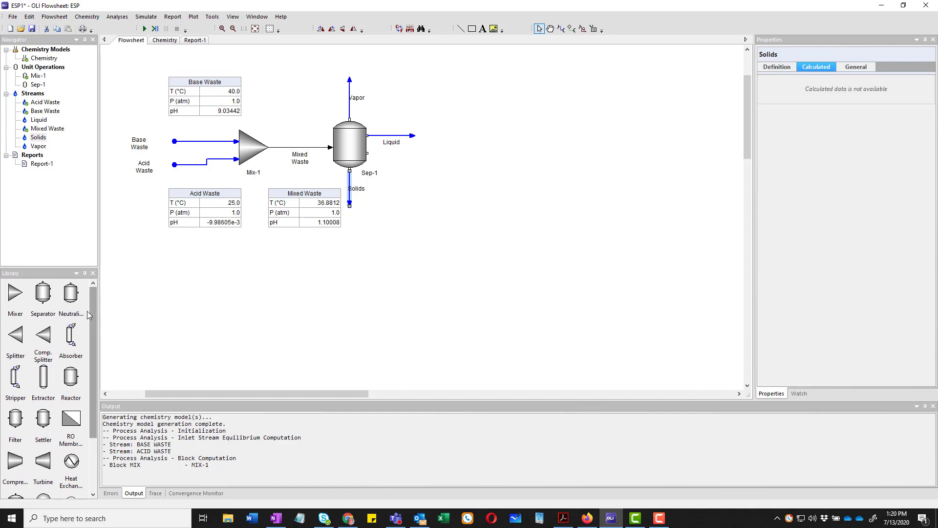
click(71, 295)
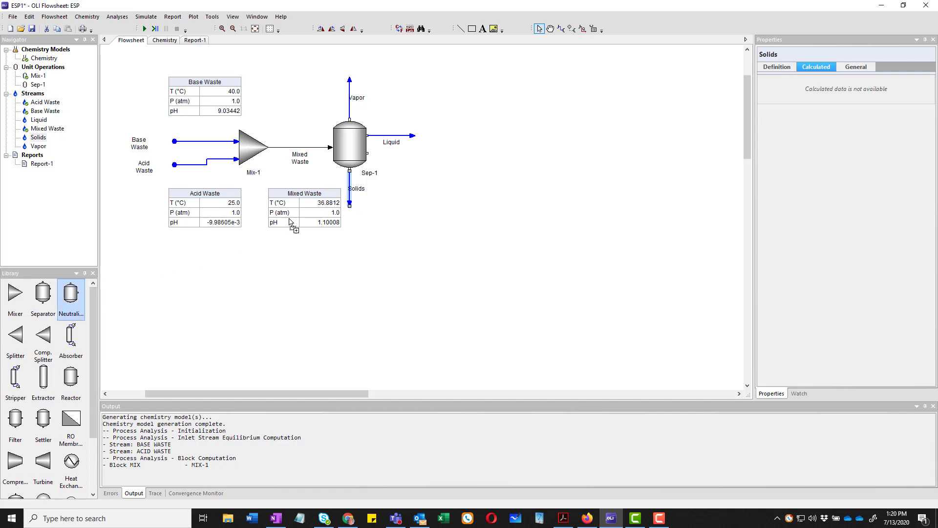
click(460, 149)
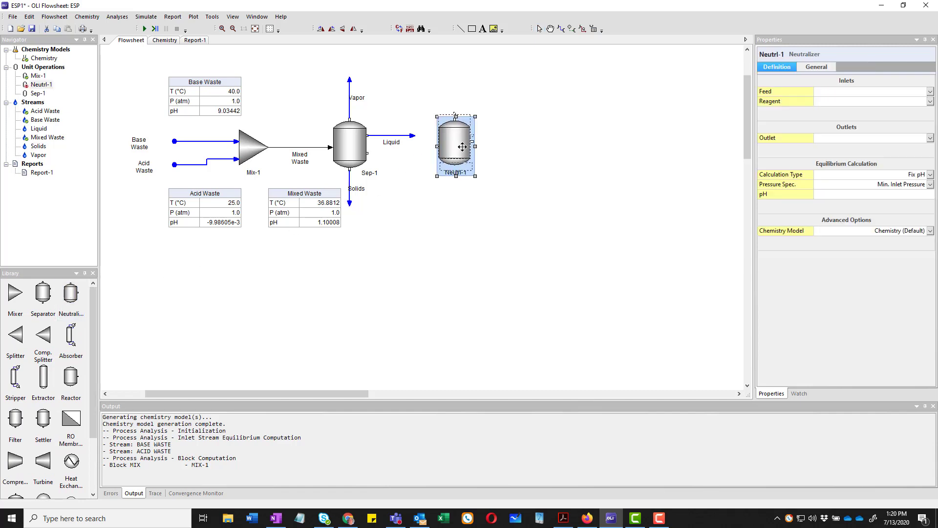
click(407, 136)
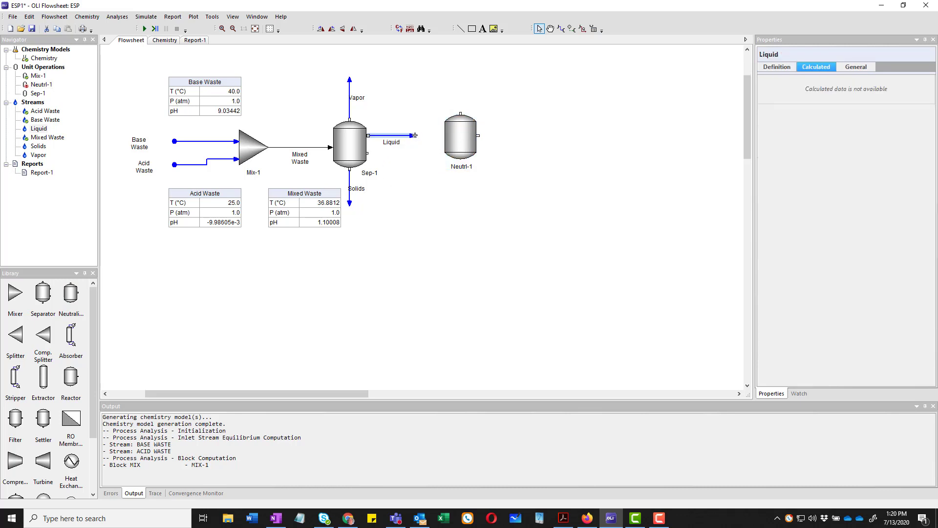
drag(415, 135, 444, 136)
Draw the neutralizer's outlet stream S-1 and top reagent inlet stream S-2
click(560, 29)
drag(496, 133, 537, 134)
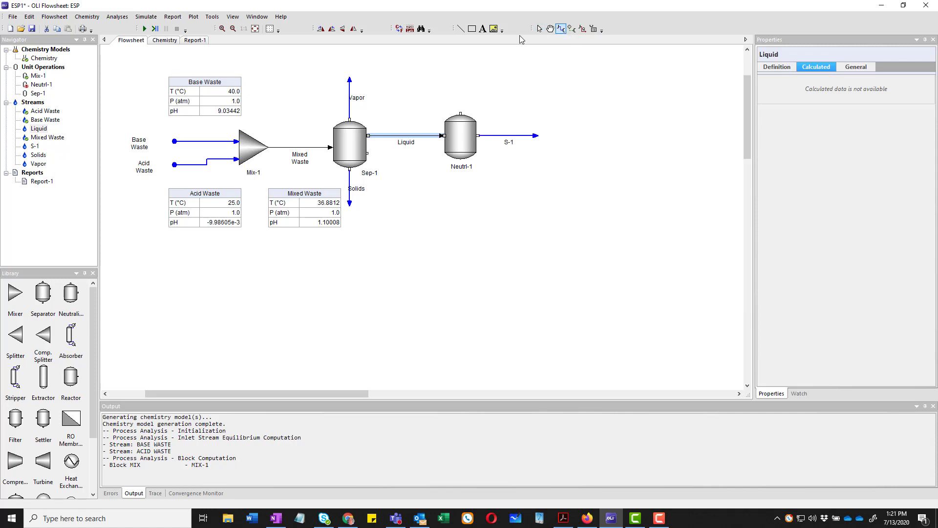
click(539, 27)
click(561, 28)
drag(460, 80, 461, 100)
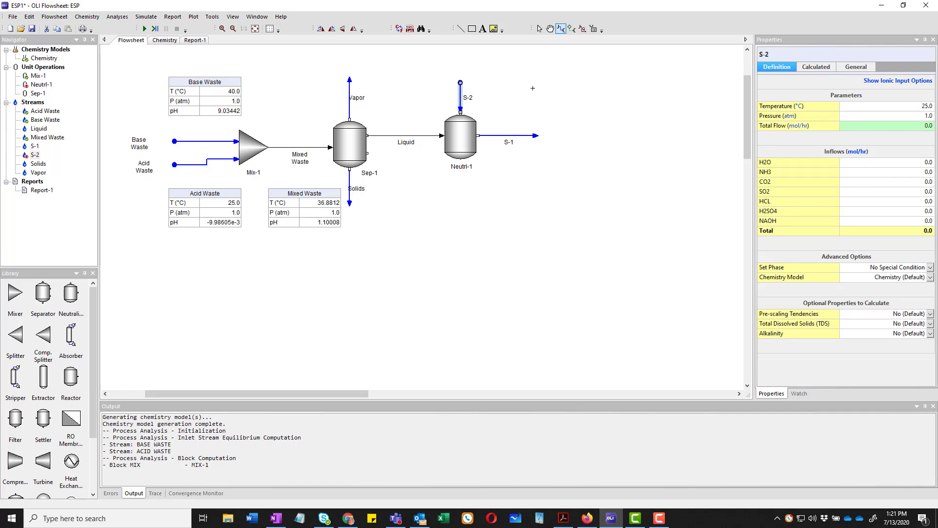
Rename the reagent stream S-2 to Caustic / NaOH
key(Escape)
click(462, 102)
text(Caustic / NaOH)
key(Return)
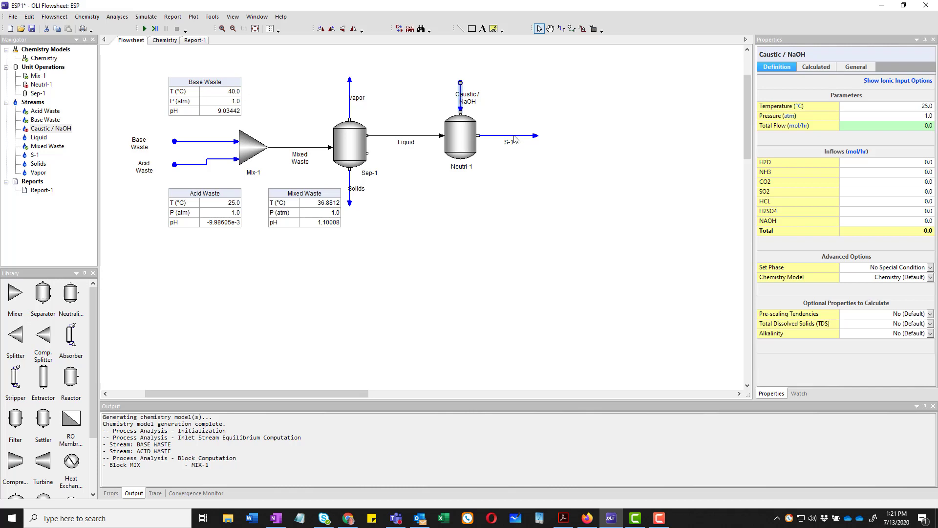
Rename outlet S-1 to Neutralized Liquid and reposition the Caustic / NaOH label
click(514, 135)
text(N)
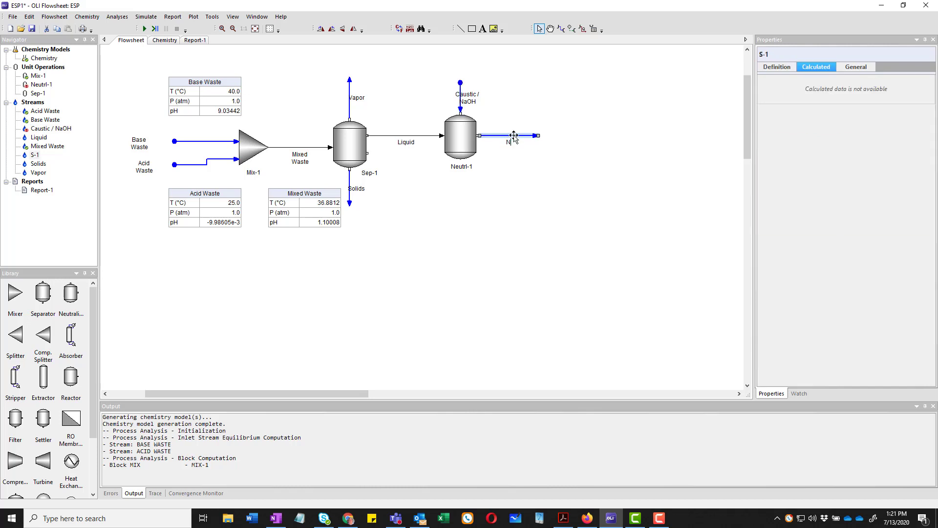
text(eutralized Liquid)
key(Return)
drag(477, 103, 491, 88)
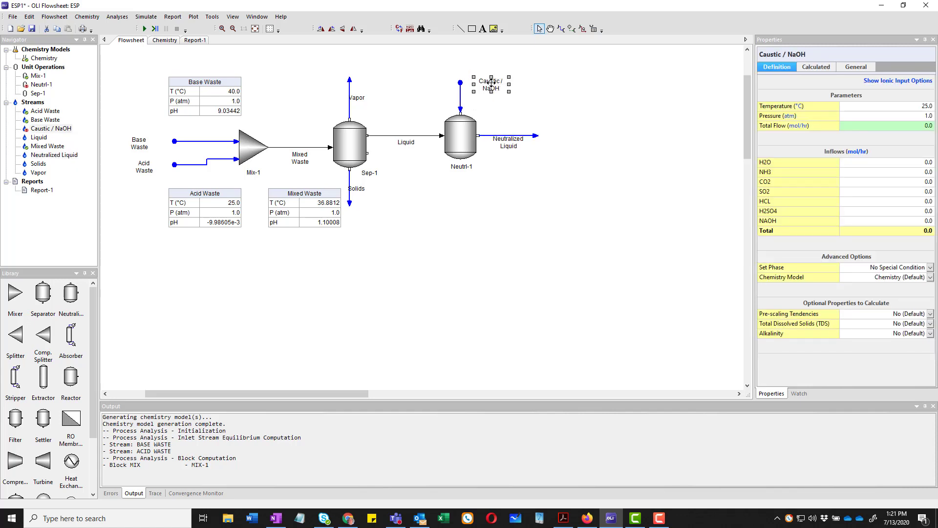
click(504, 146)
click(505, 150)
Give Caustic / NaOH a 100 mol/hr total flow with 55.5082 H2O and 1.0 NAOH
click(513, 176)
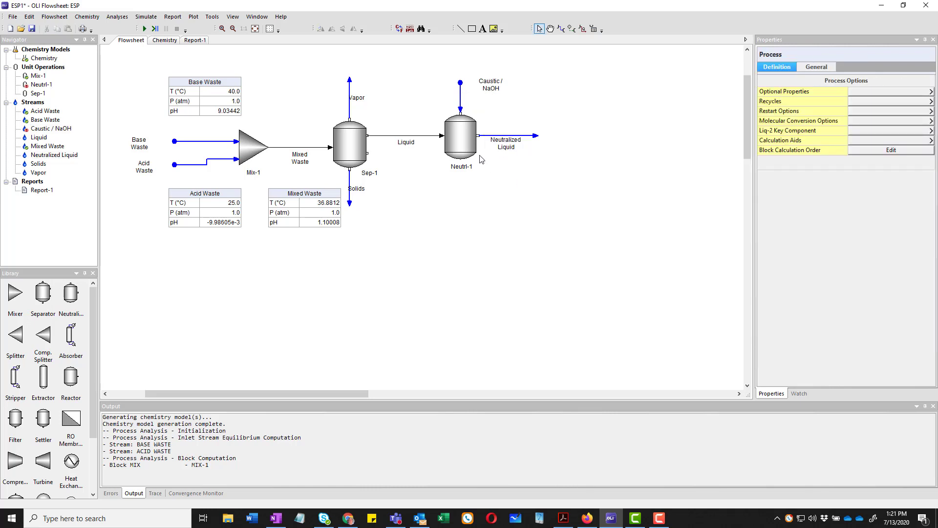
click(461, 103)
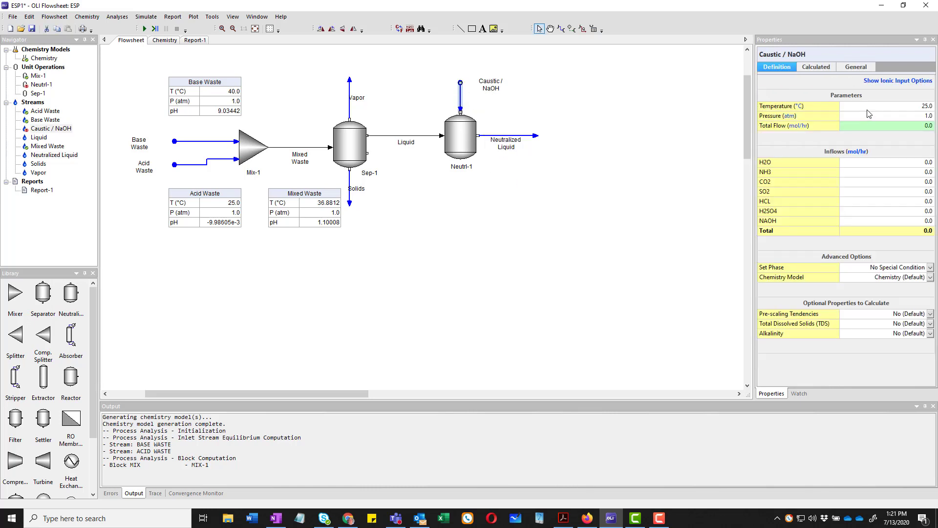
click(877, 126)
text(100)
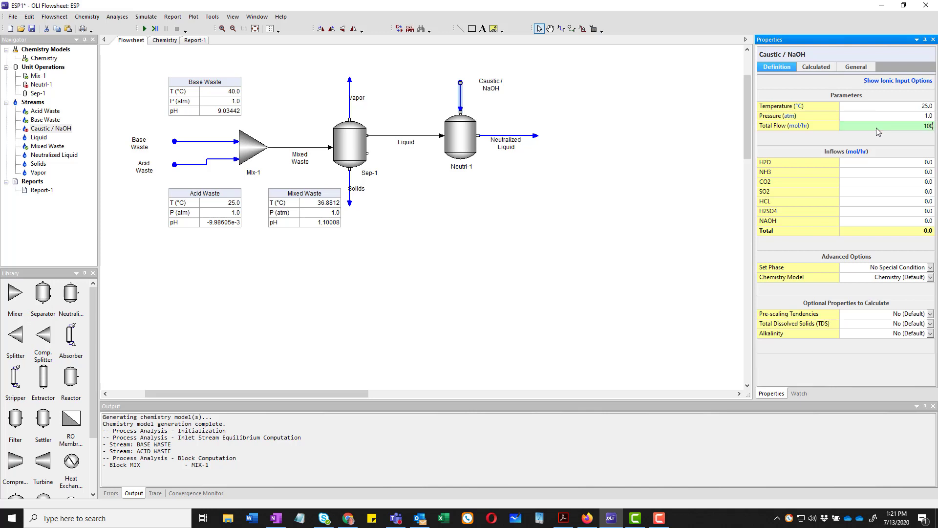
key(Return)
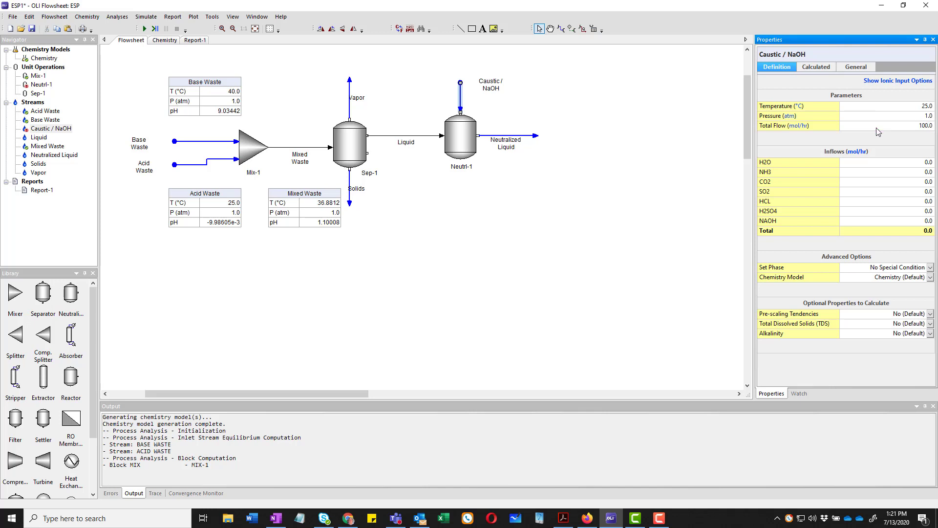
click(883, 164)
text(55.5082)
key(Down)
key(Down)
key(Down)
key(Down)
key(Down)
key(Down)
text(1)
key(Down)
click(646, 270)
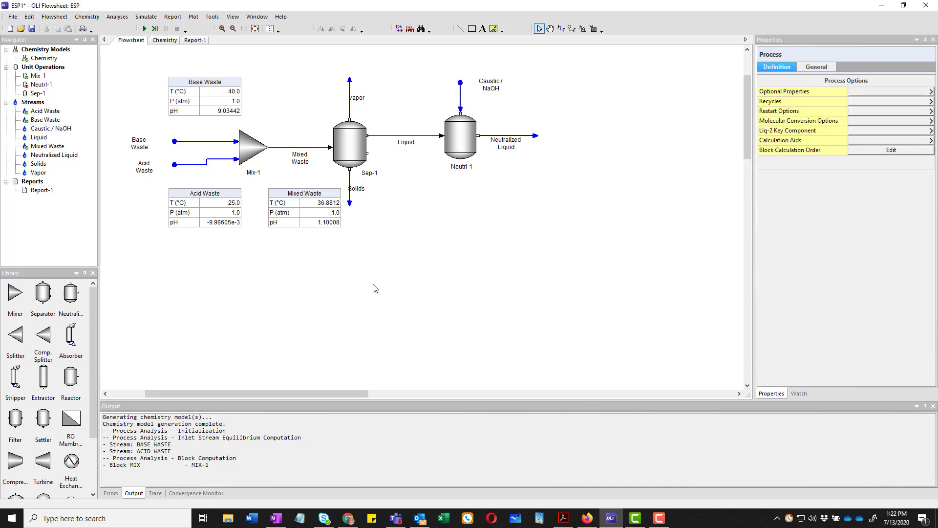
Set neutralizer Neutrl-1 to a target outlet pH of 9.0
click(461, 145)
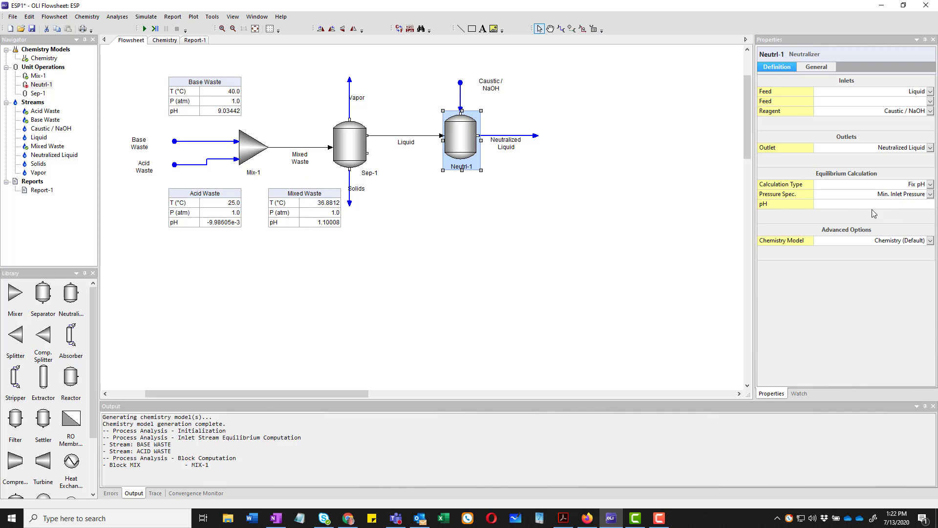
click(888, 204)
text(9)
key(Tab)
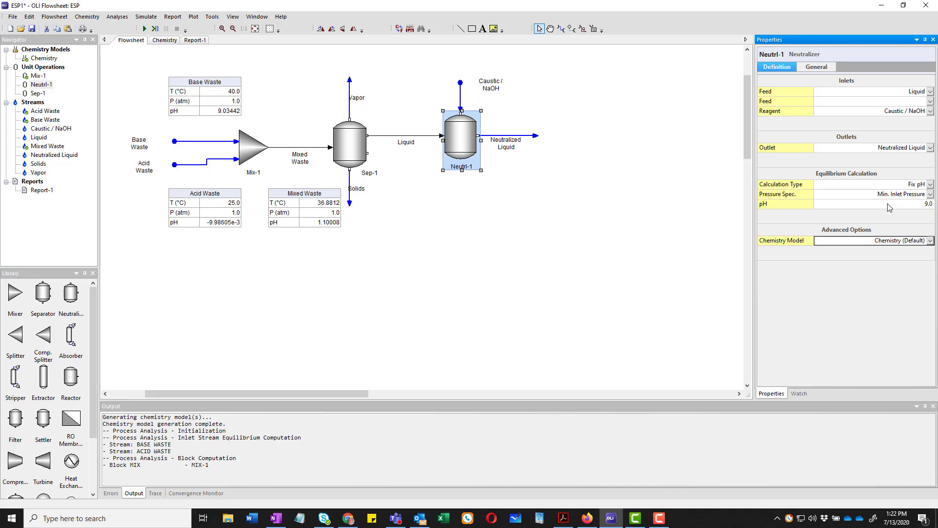
click(708, 238)
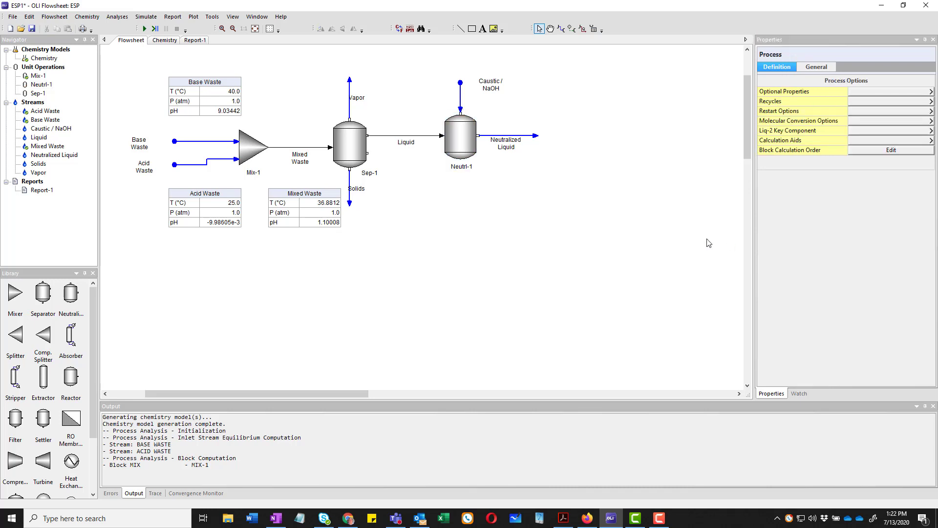
Save the flowsheet as Neutral 1.esp in Documents > My OLI Cases > OLI Flowsheet 10.0
click(13, 16)
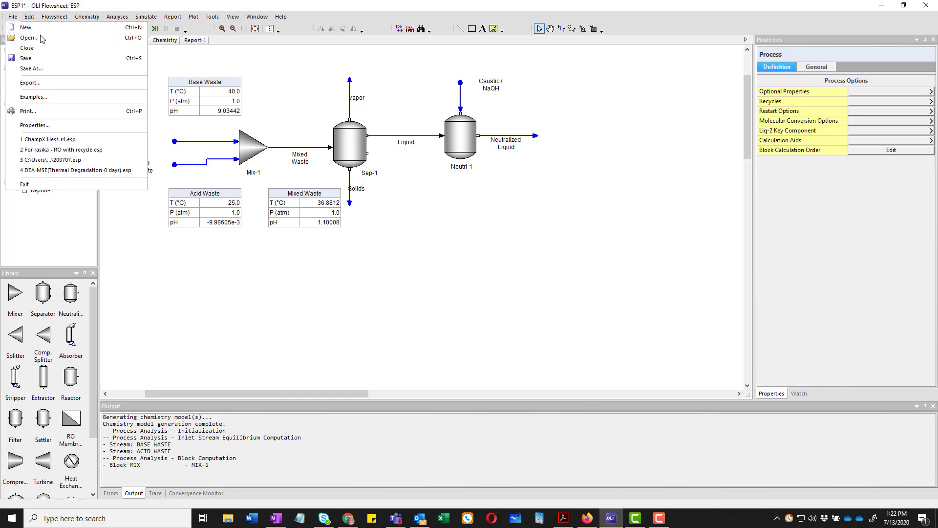
mouse_move(29, 17)
click(28, 67)
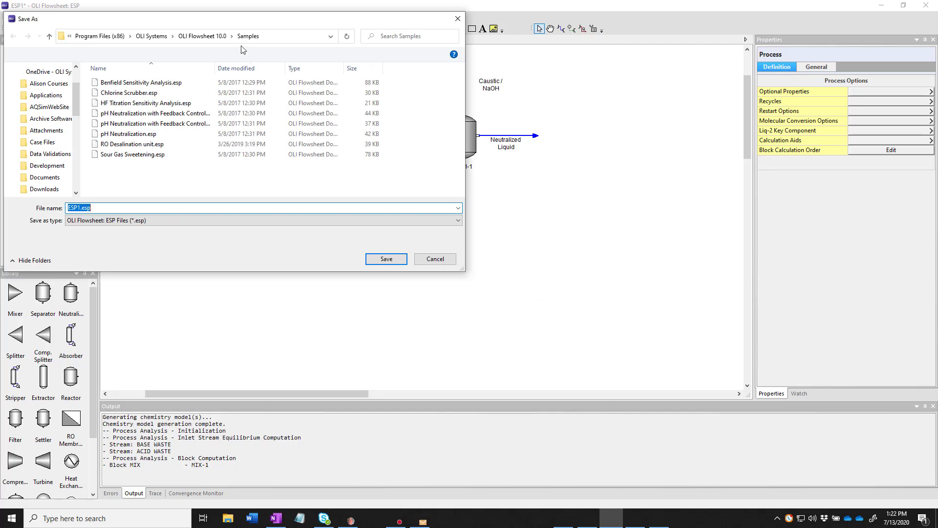
drag(222, 23, 350, 40)
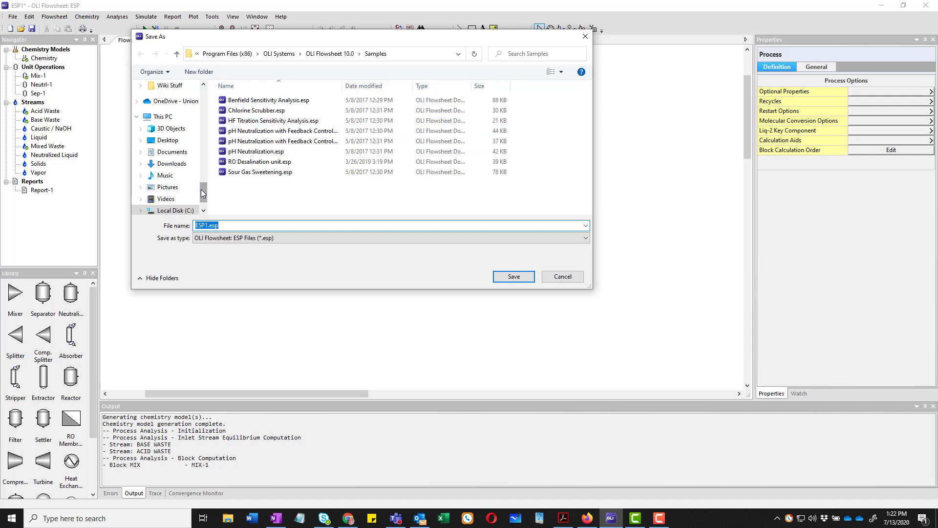
drag(203, 192, 218, 94)
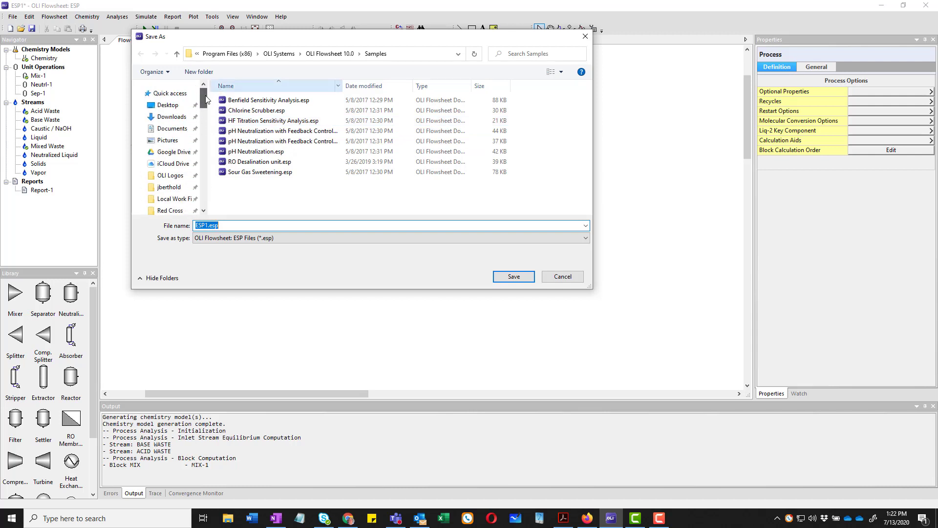
click(178, 130)
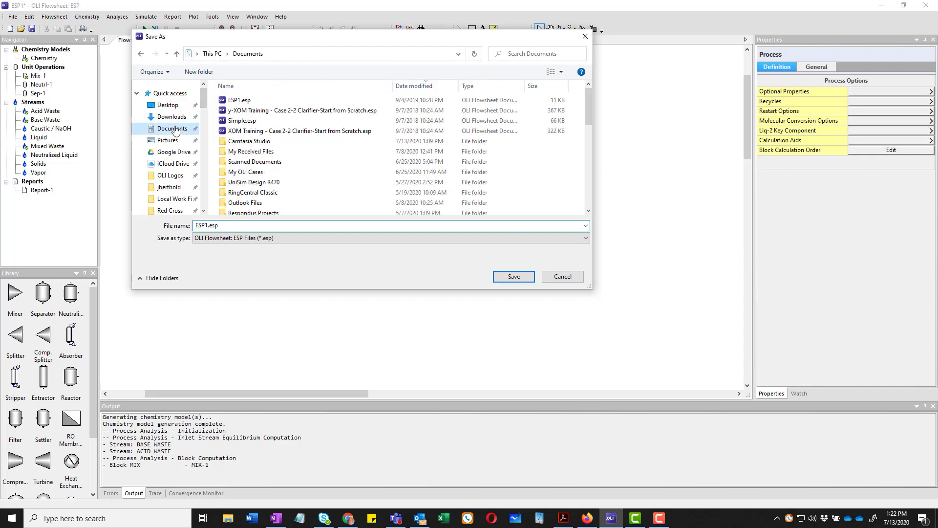
double_click(243, 175)
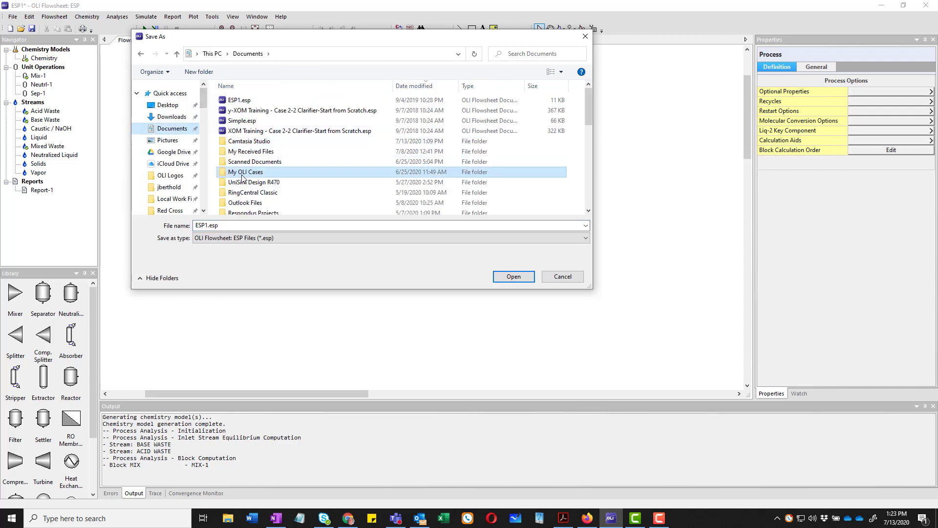
scroll(278, 142, down, 5)
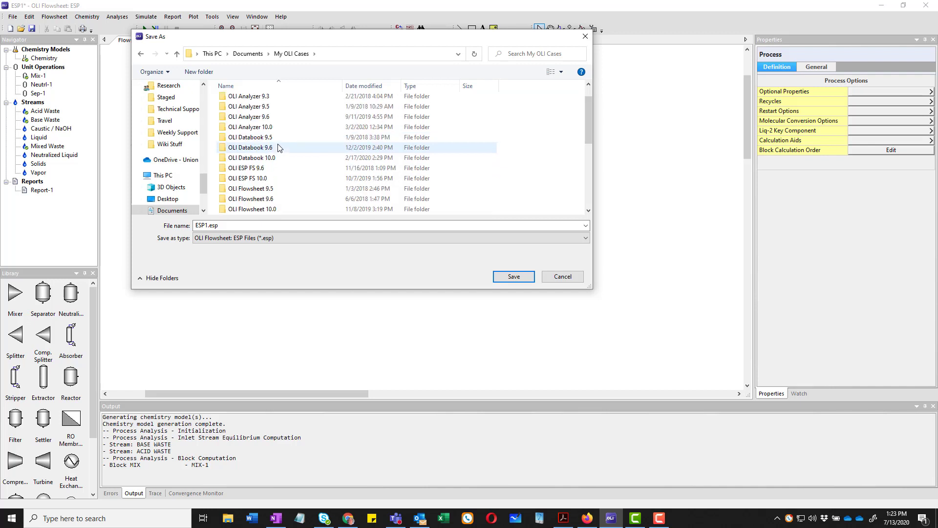
double_click(276, 117)
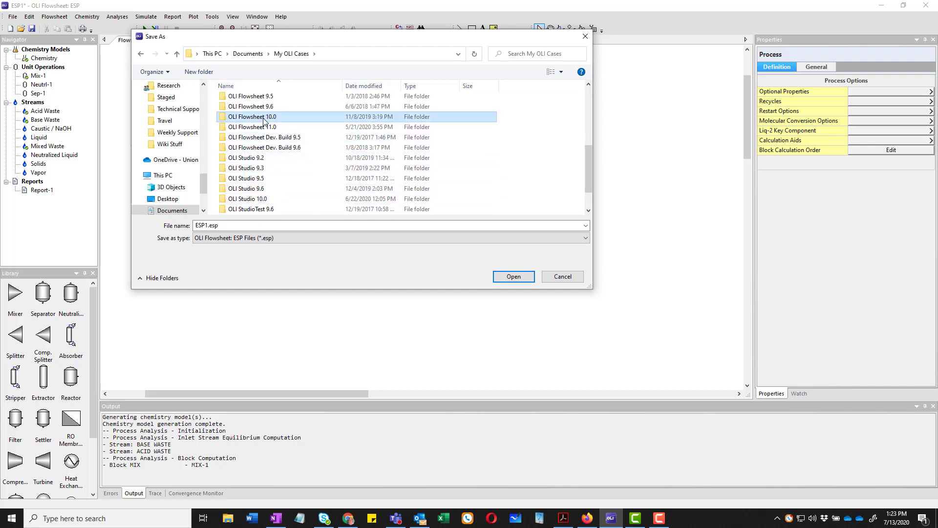
click(277, 226)
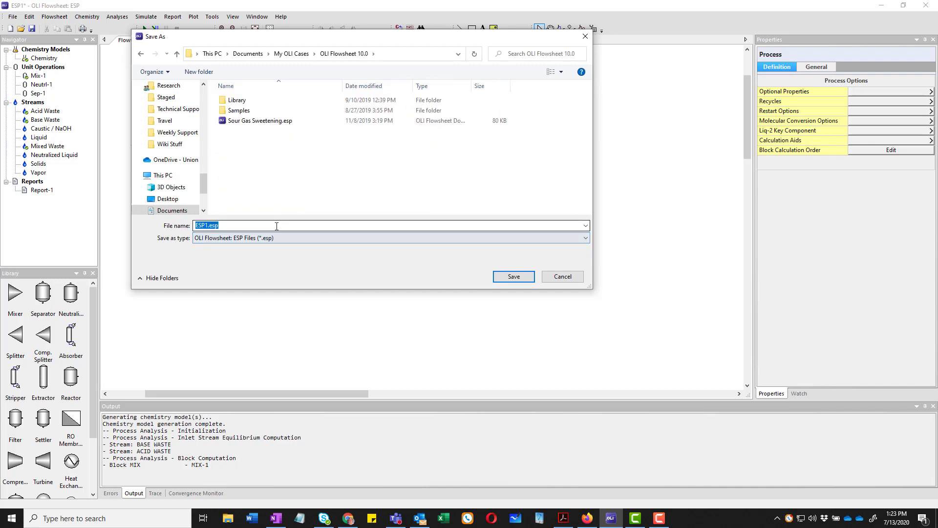
text(Neutral 1)
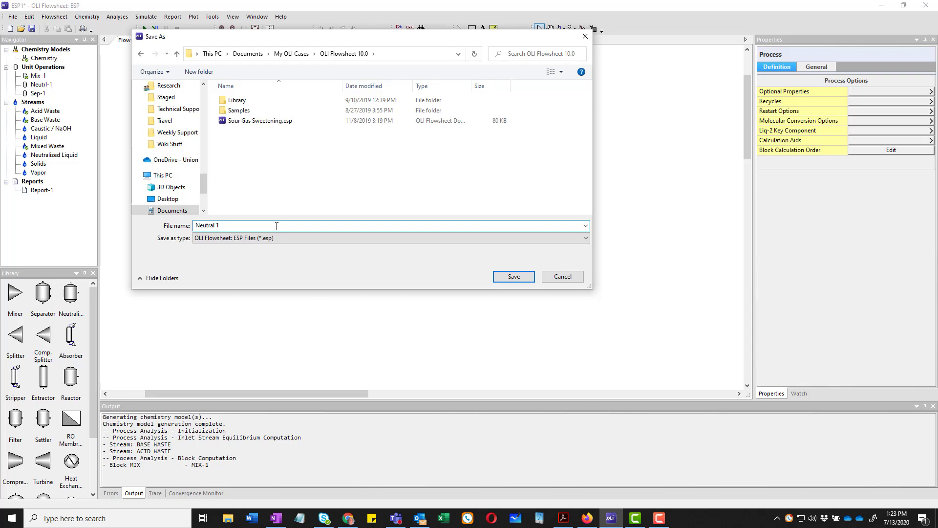
key(Return)
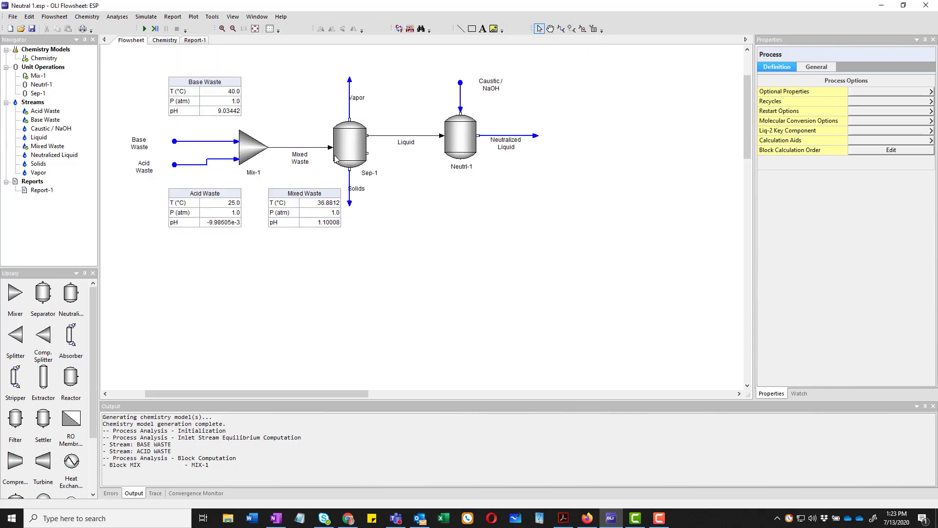
Run the simulation and place a Caustic / NaOH callout showing 25.0 °C, 1.0 atm, pH 13.8888
click(144, 28)
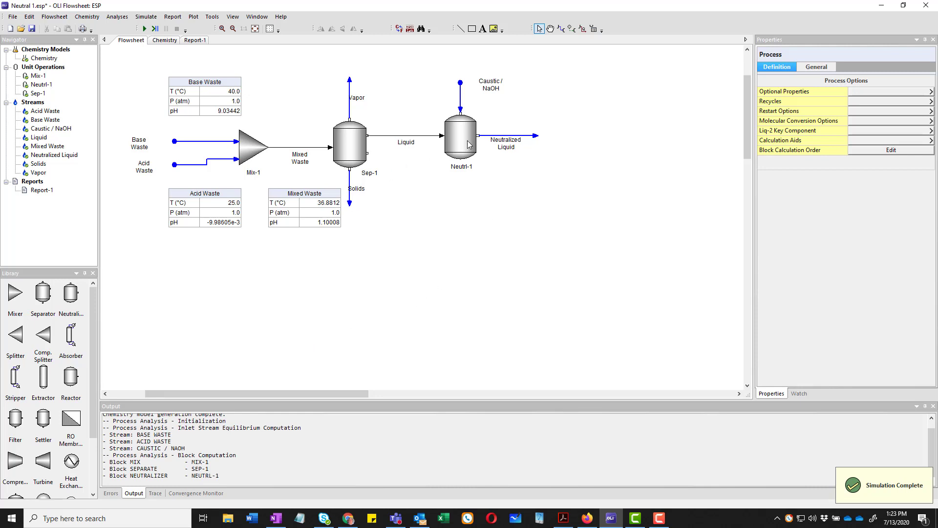
right_click(461, 102)
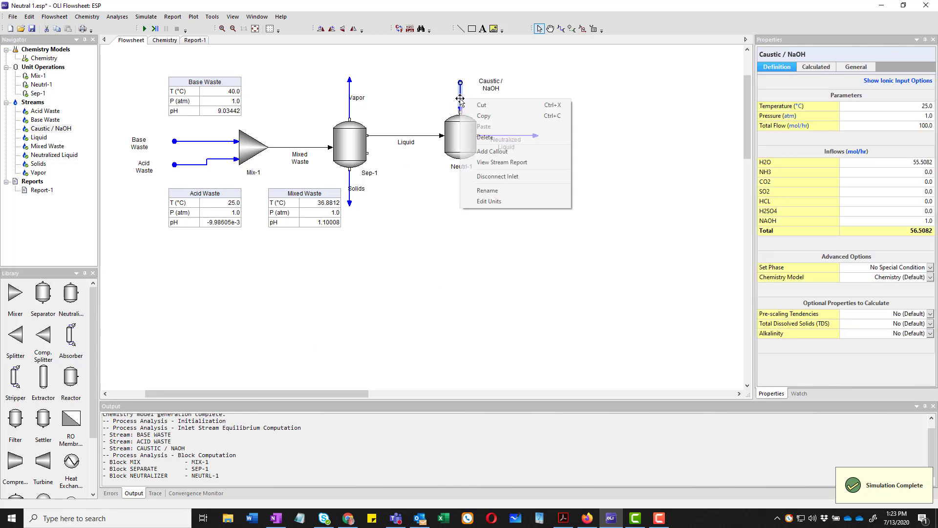
click(521, 152)
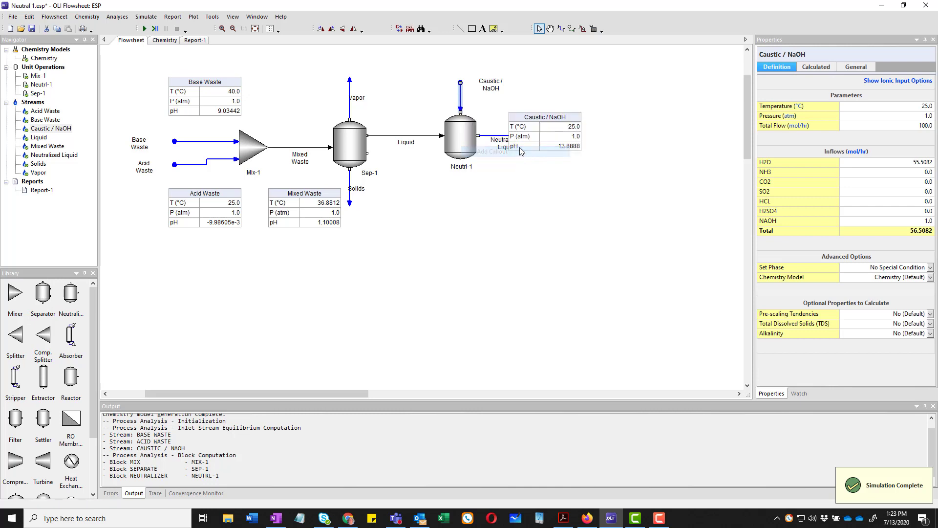
drag(545, 123, 551, 76)
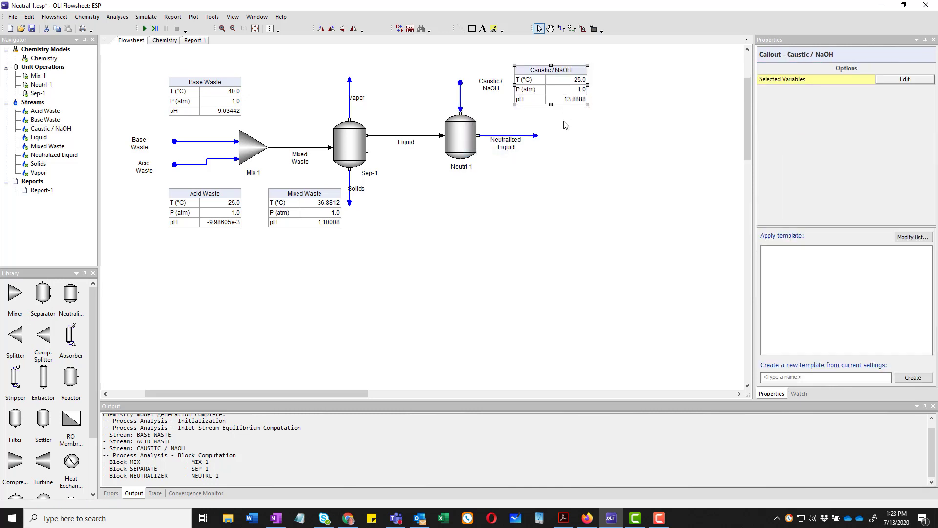
Add Phase Flows > Moles, True to the Caustic / NaOH callout and move it higher
right_click(560, 85)
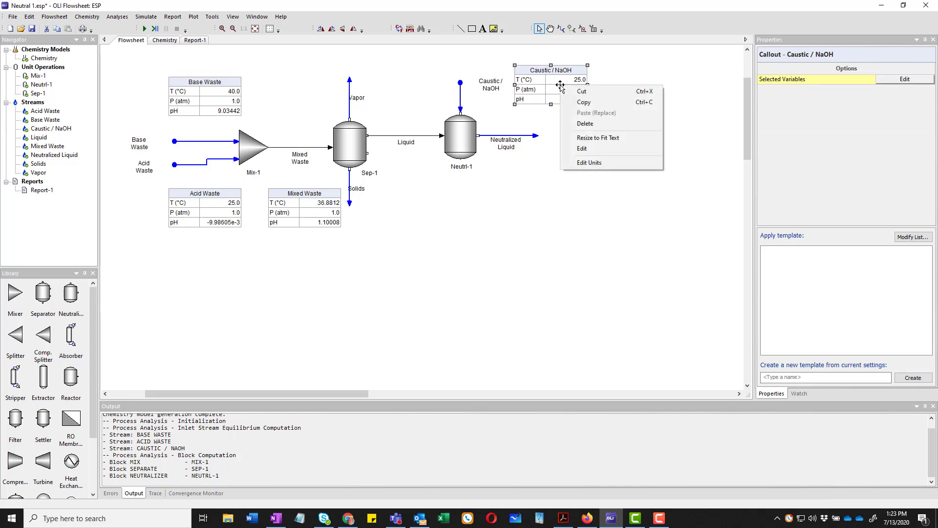
click(603, 147)
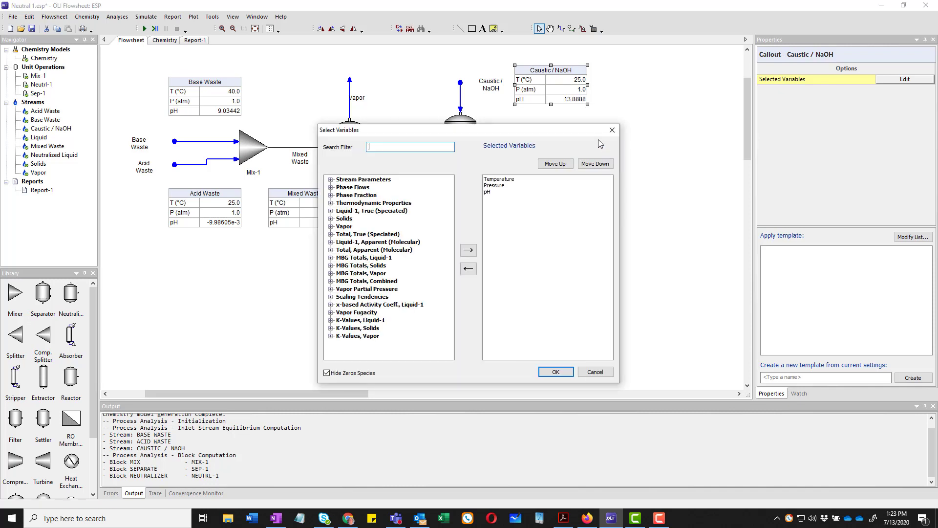
click(331, 189)
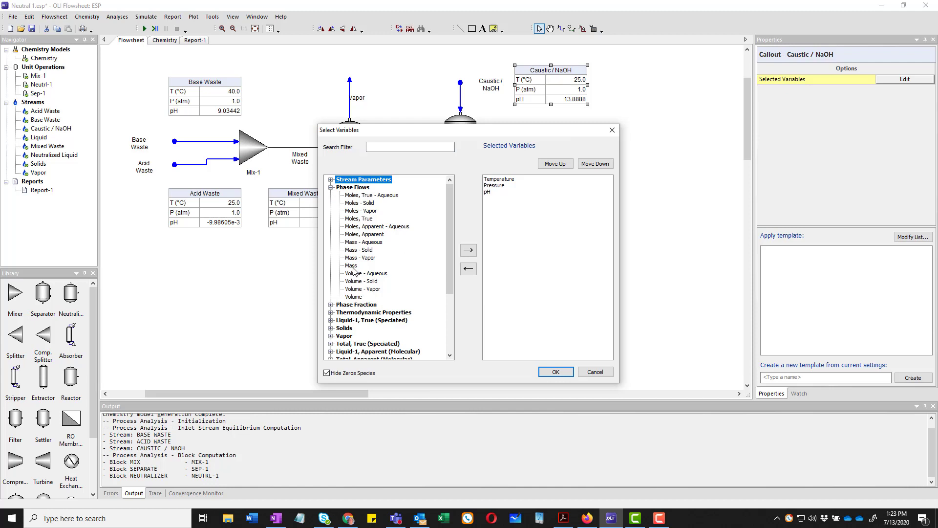
click(356, 219)
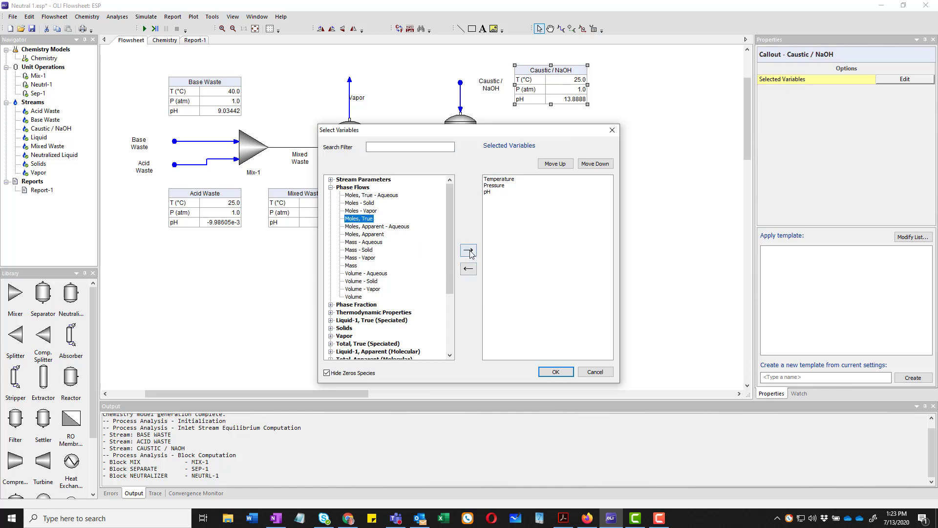
click(468, 250)
click(556, 372)
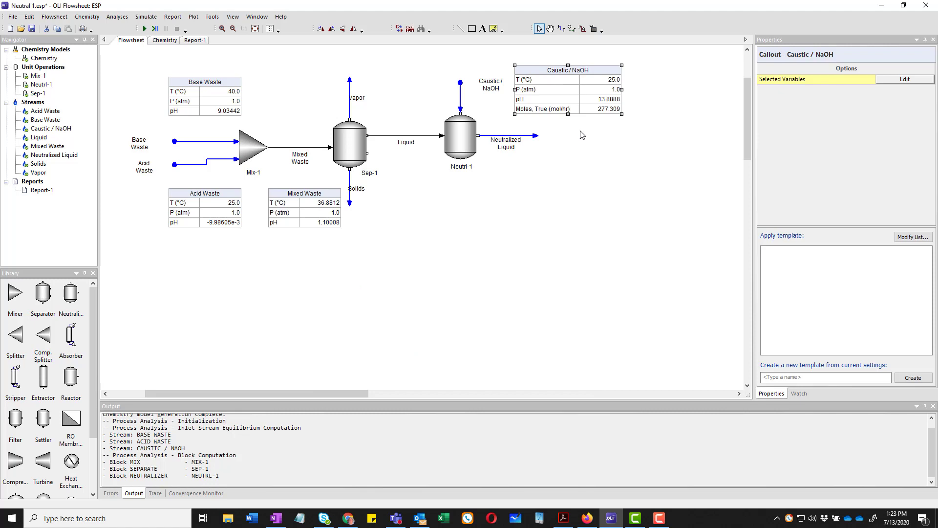
drag(544, 72, 544, 50)
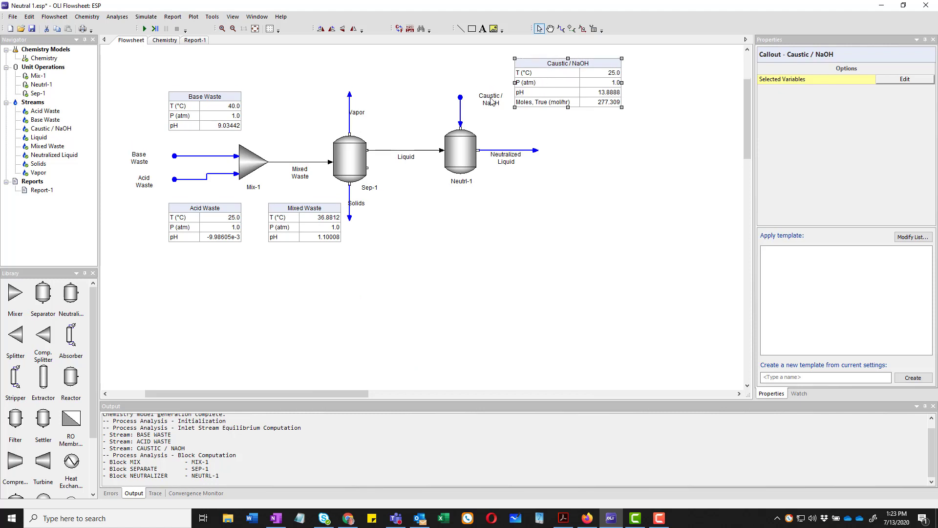
Check caustic total flow 100.0, then add a Neutralized Liquid callout showing pH 9.0
click(461, 119)
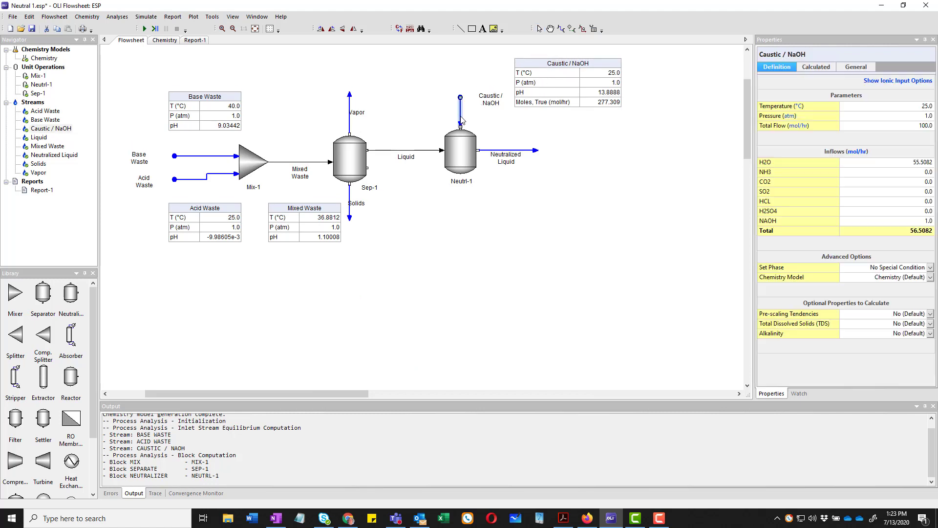
click(889, 126)
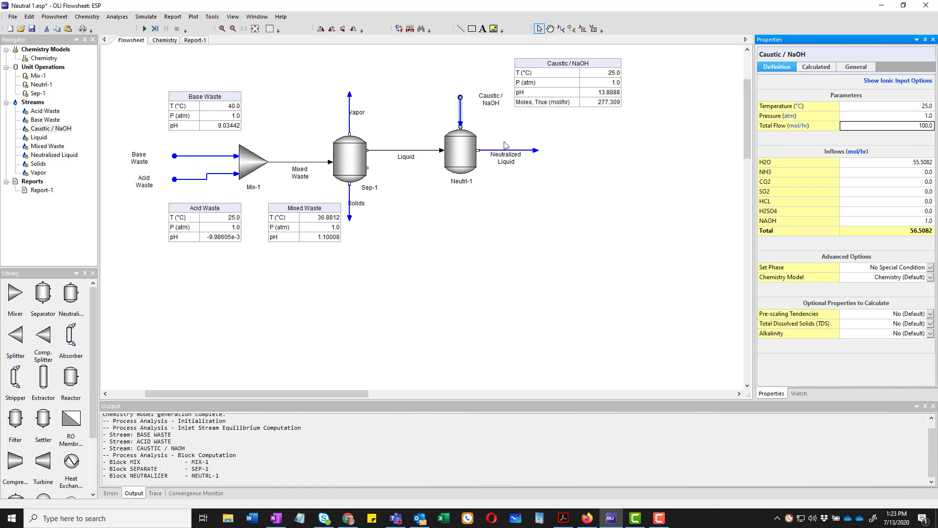
click(592, 104)
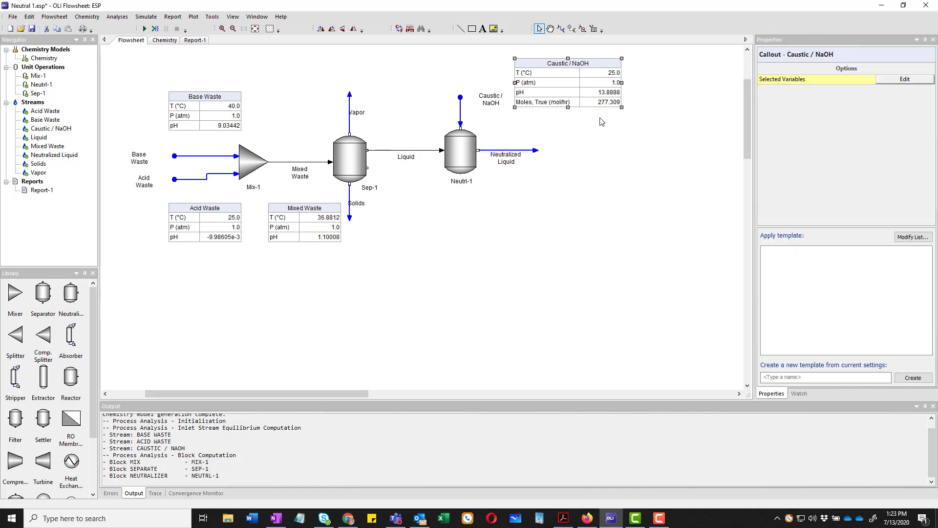
click(523, 153)
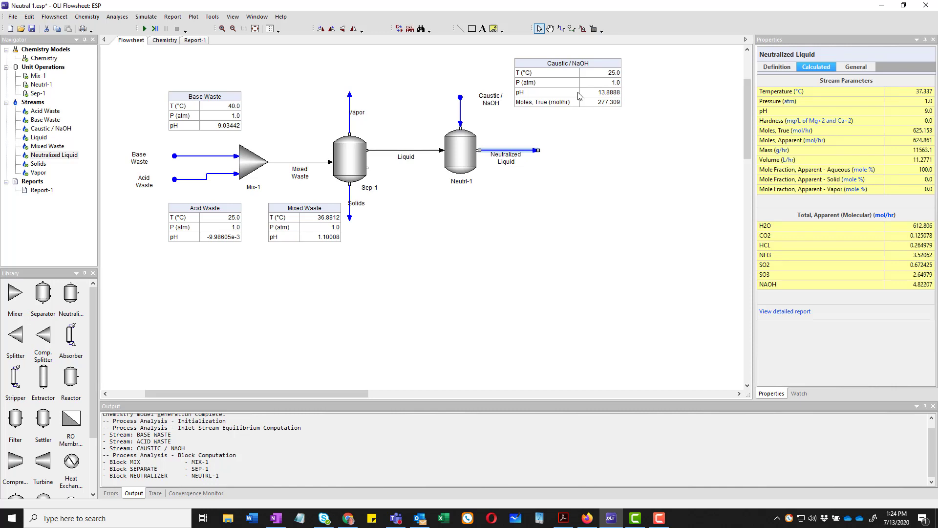
right_click(530, 151)
click(562, 204)
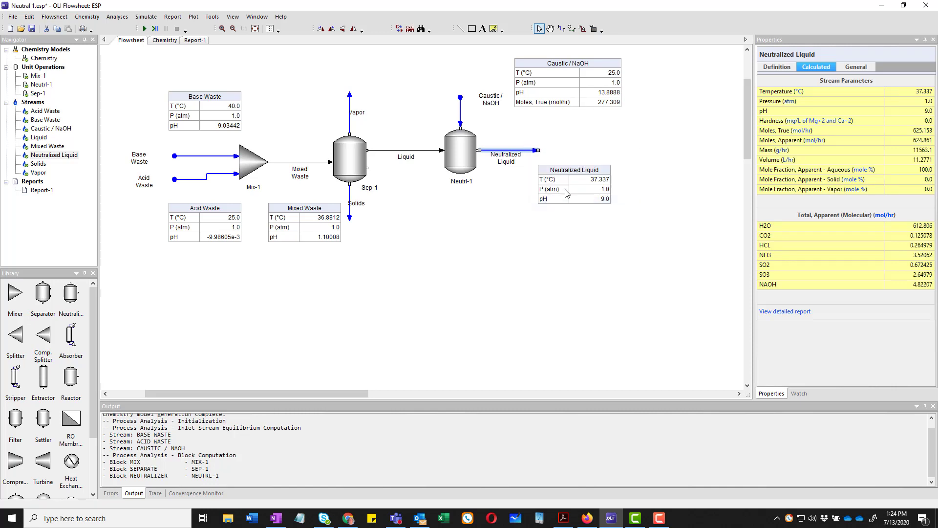
drag(544, 182, 515, 177)
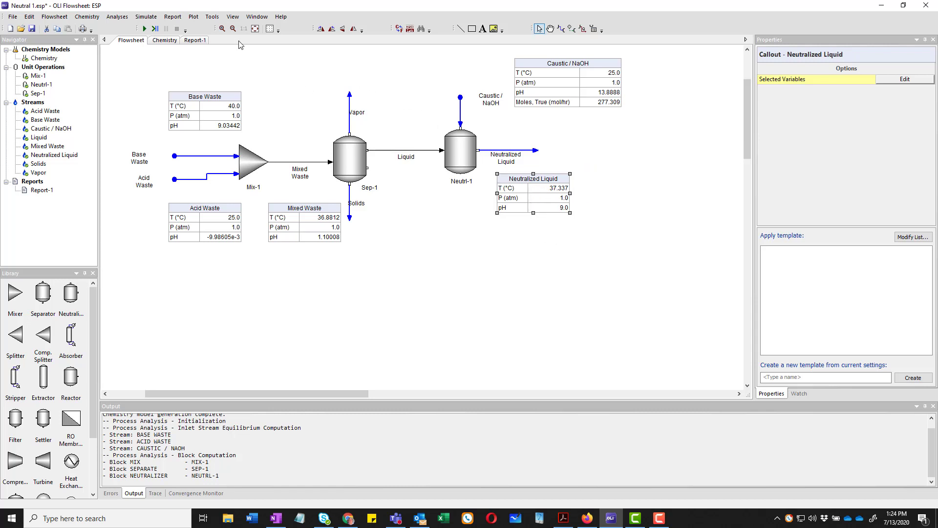
Add every stream to Report-1, from Base Waste through Caustic / NaOH and Neutralized Liquid, and review the columns
click(202, 41)
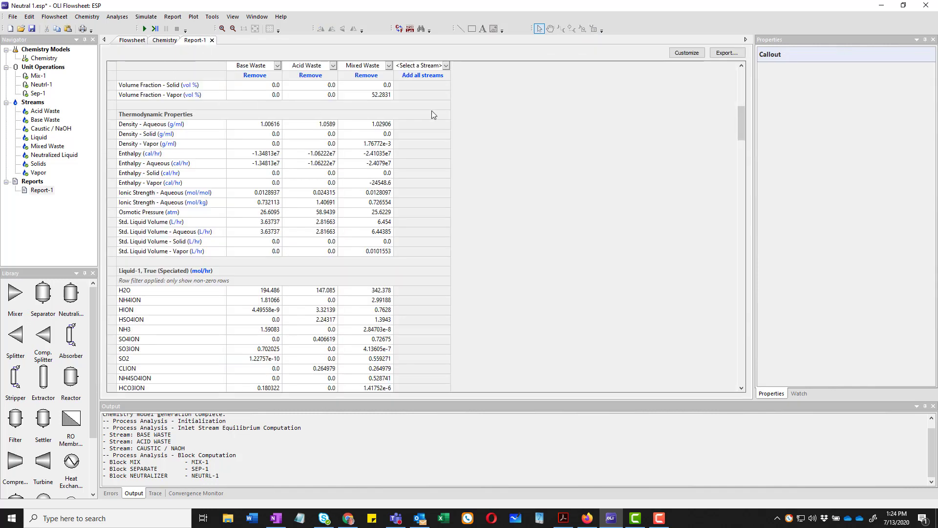
click(429, 76)
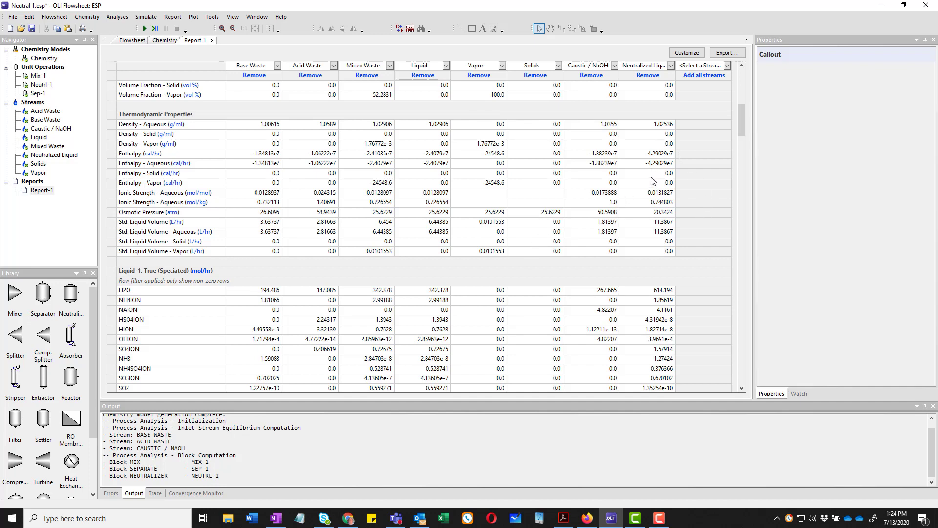
scroll(653, 181, down, 5)
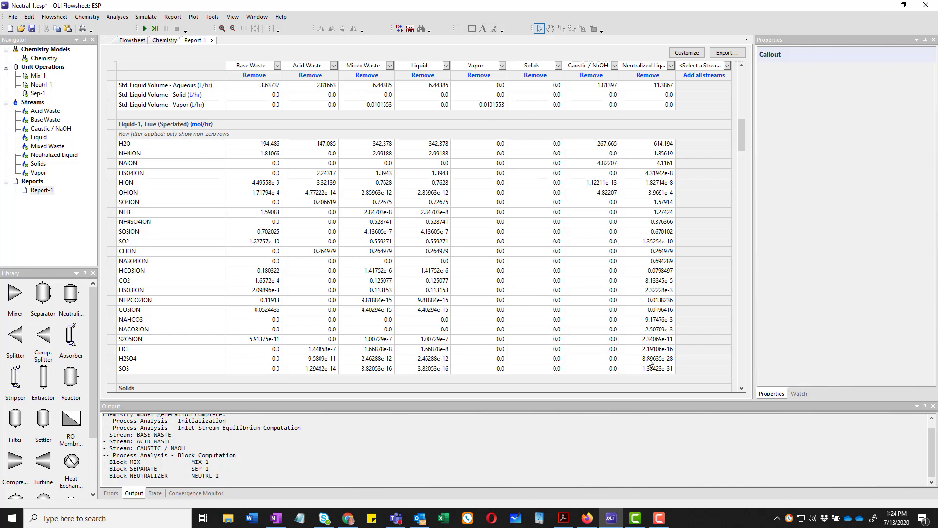
scroll(650, 360, down, 6)
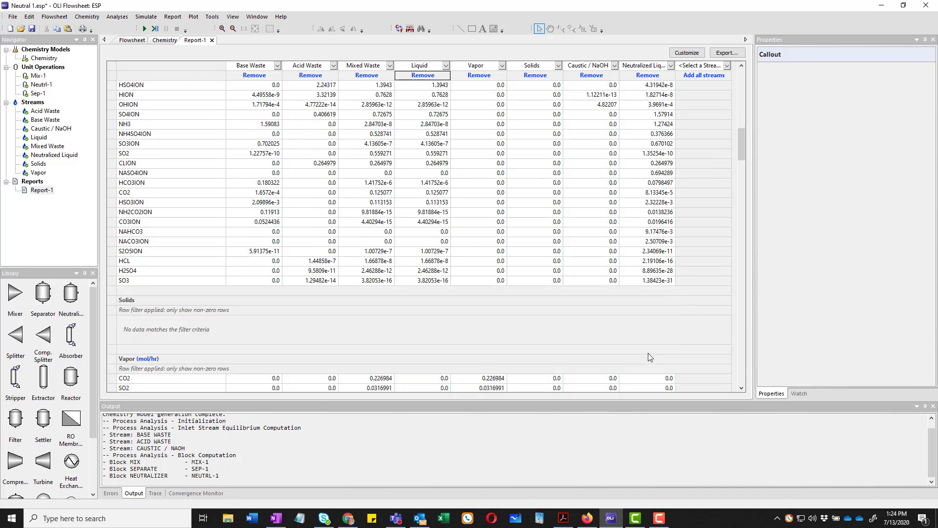
scroll(538, 325, down, 4)
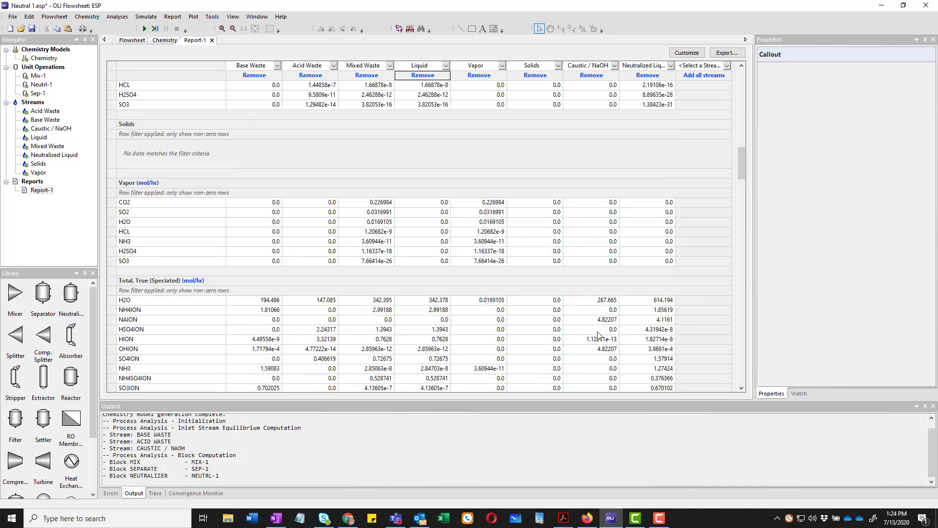
scroll(570, 332, down, 9)
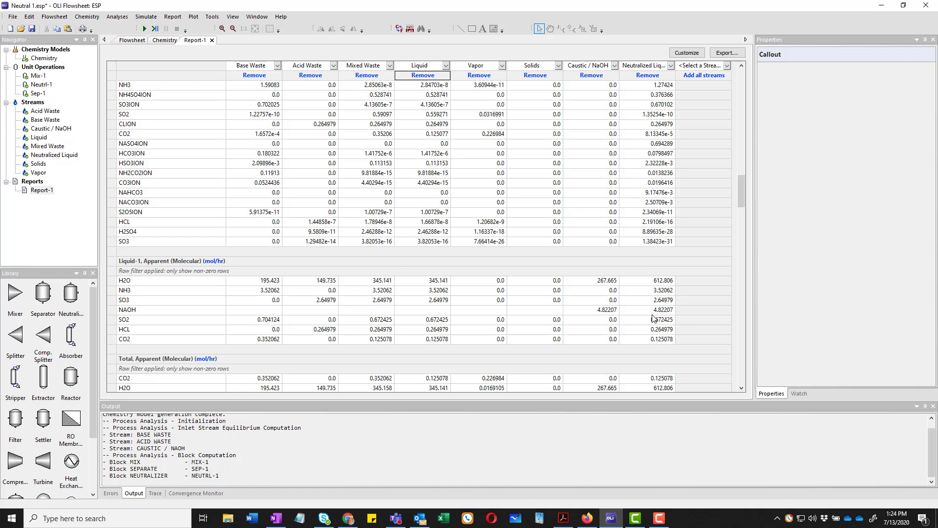
scroll(653, 319, down, 7)
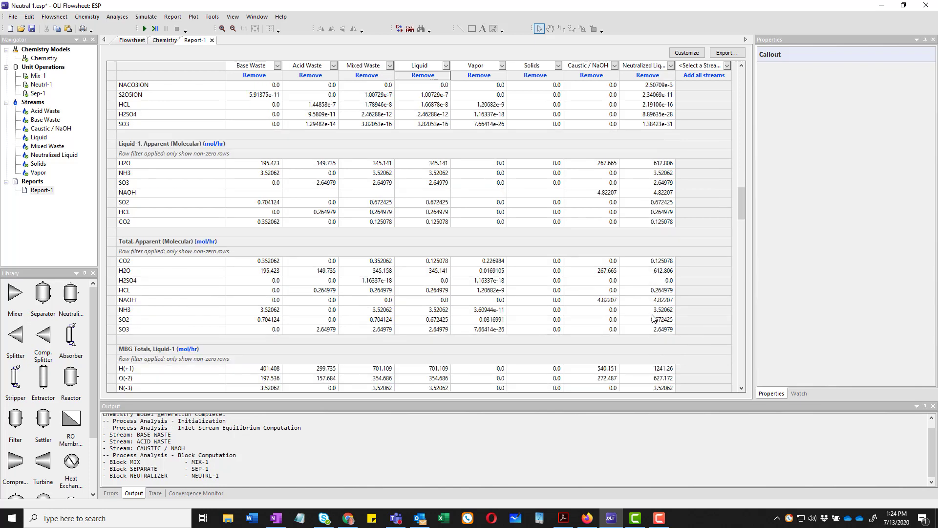
scroll(654, 319, down, 6)
scroll(654, 318, up, 15)
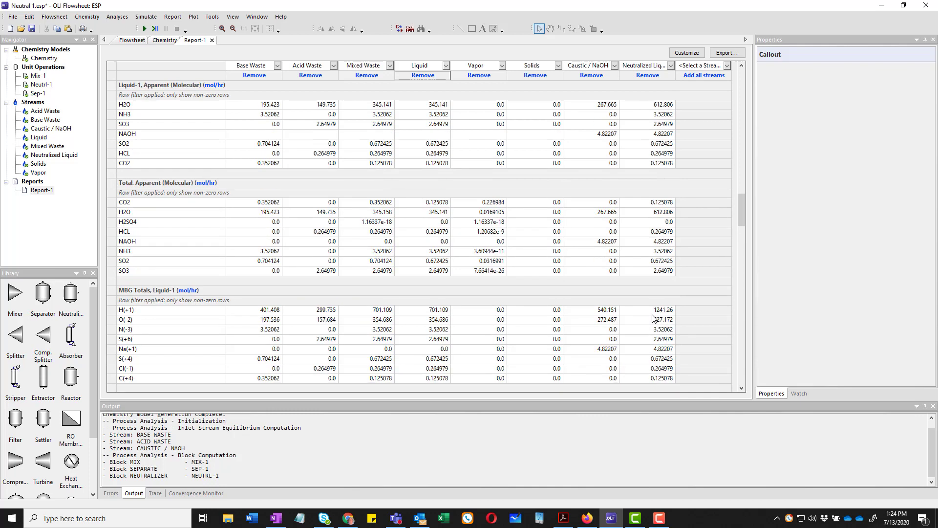
scroll(654, 319, up, 20)
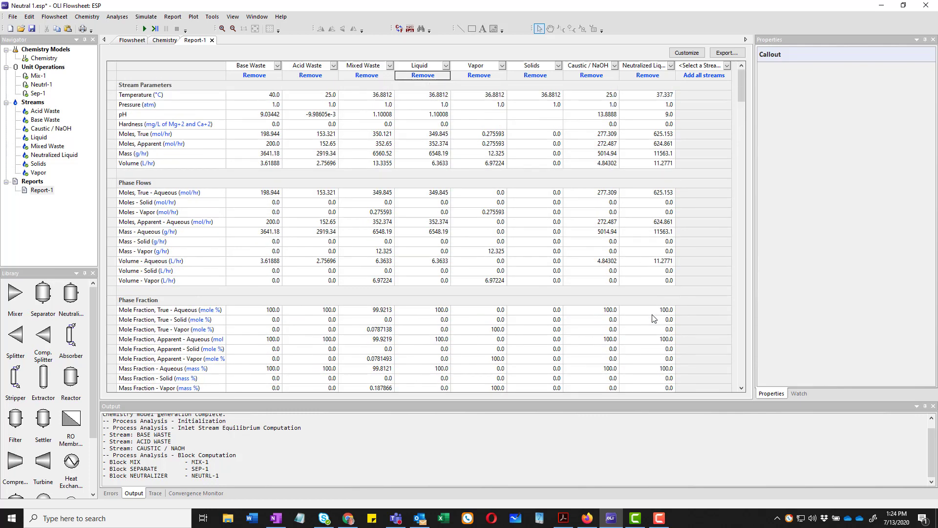
Copy all the Report-1 rows to the clipboard
click(176, 65)
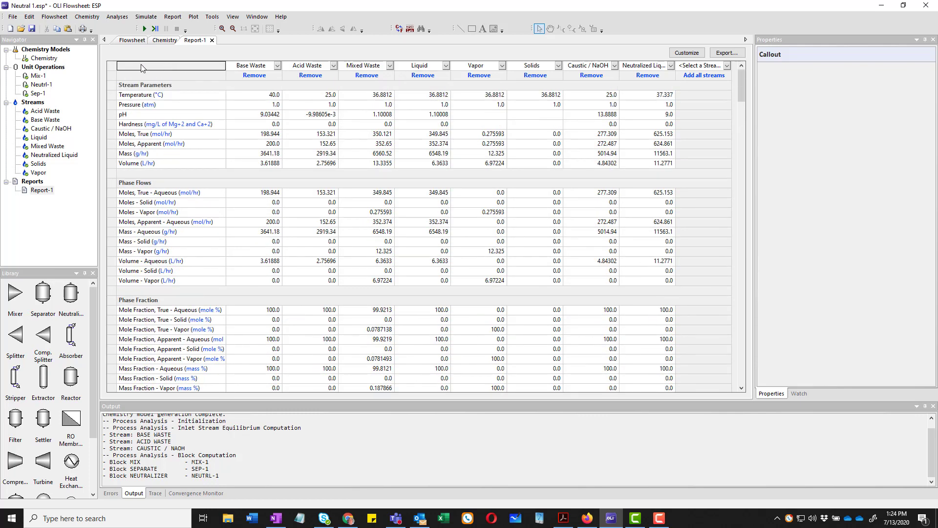
drag(116, 63, 113, 388)
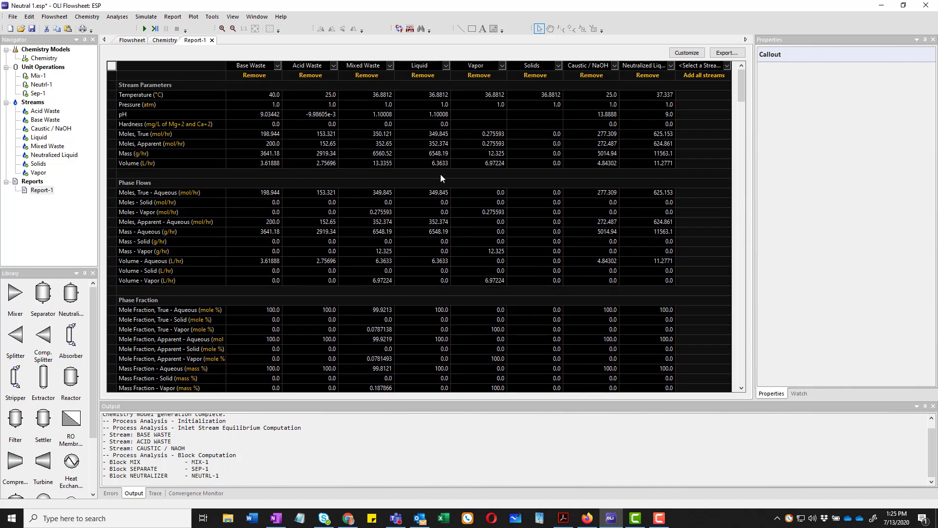
click(30, 17)
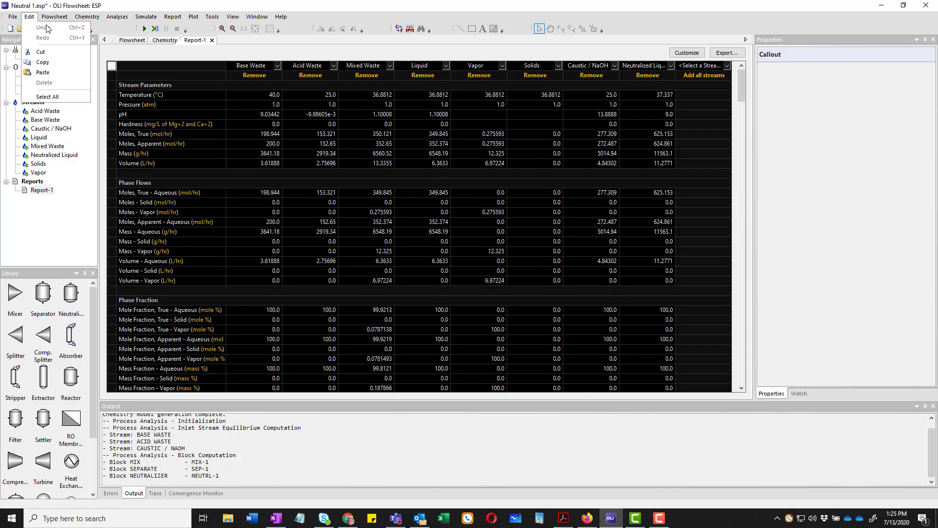
click(41, 63)
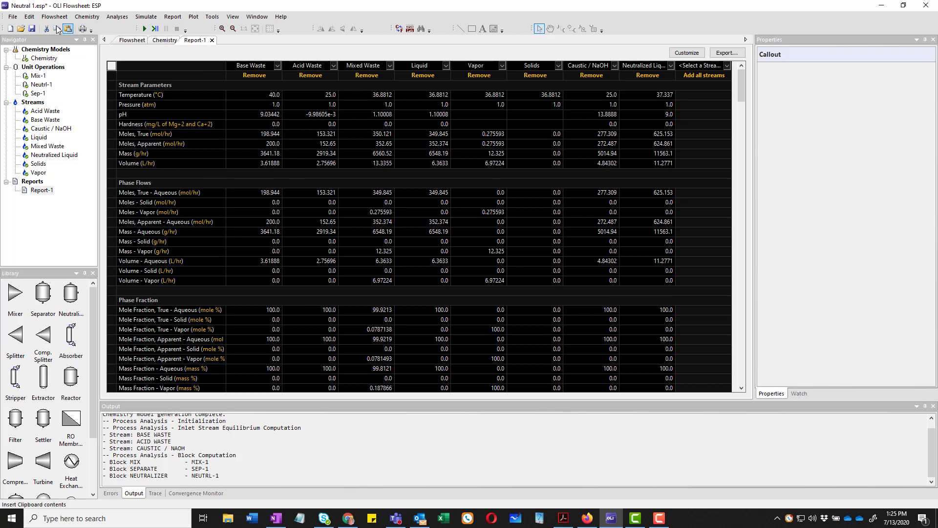
Return to the flowsheet diagram and save Neutral 1.esp
click(197, 85)
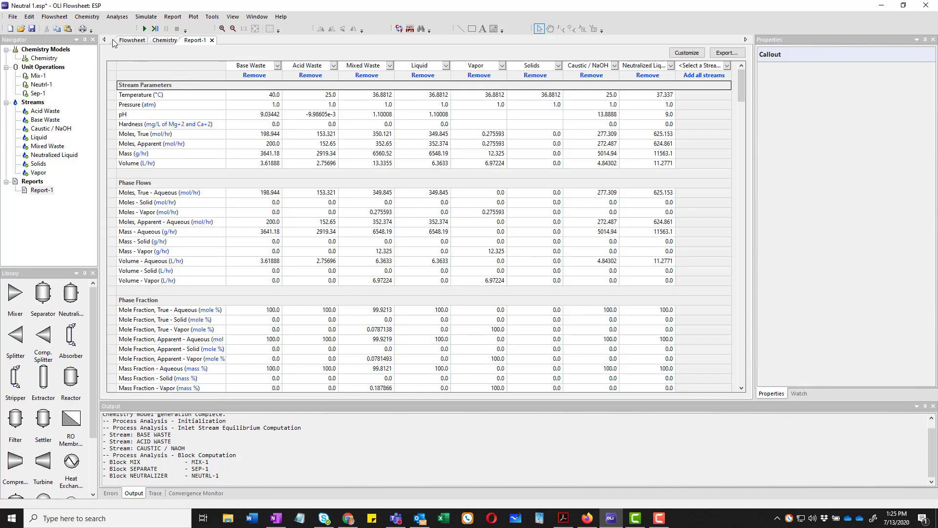
click(131, 40)
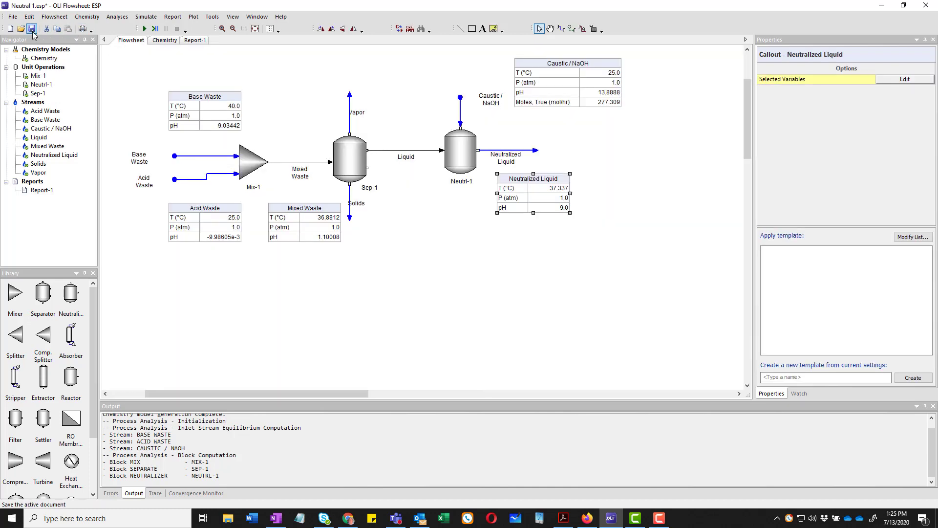
click(32, 29)
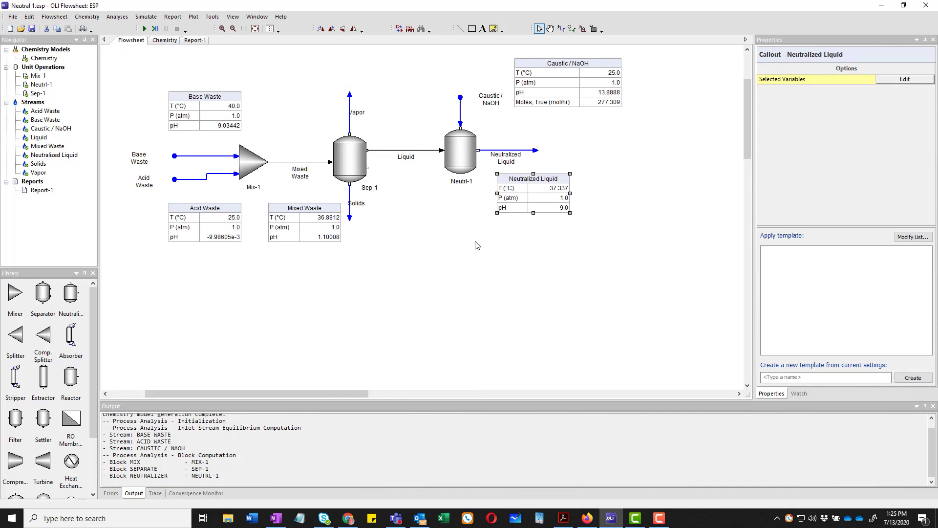